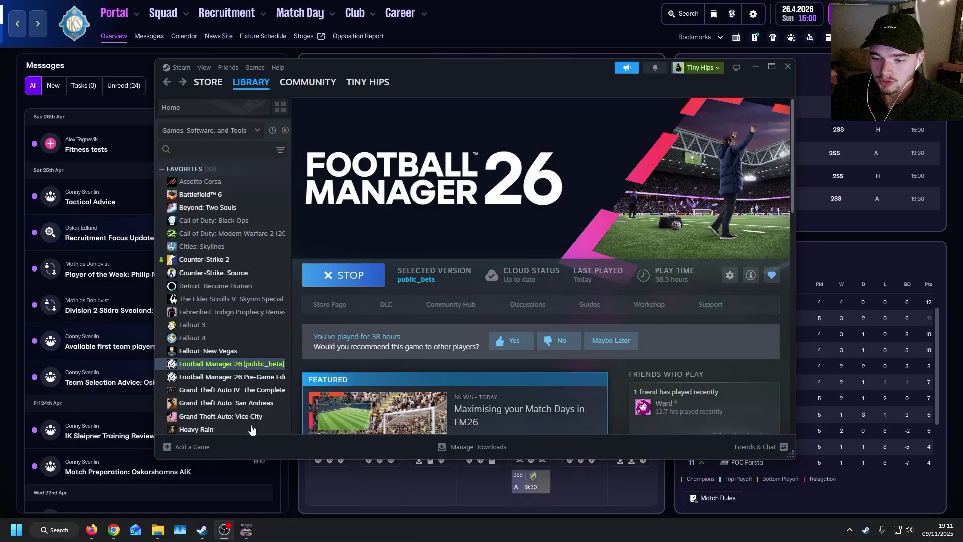
# Switch to Firefox and look through the latest Football Manager 26 videos on the BassyBoy YouTube channel.
pyautogui.moveTo(98, 533)
pyautogui.click(92, 479)
pyautogui.moveTo(312, 58)
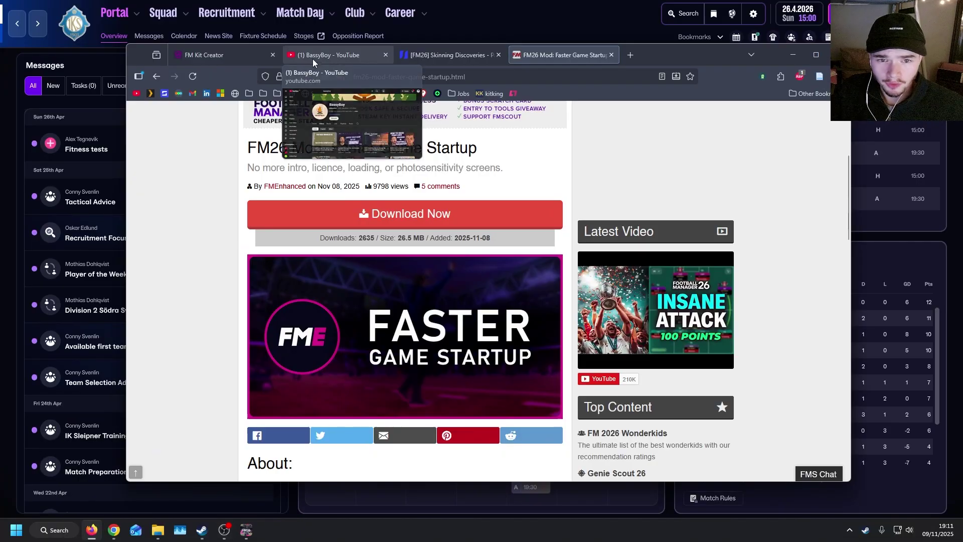
pyautogui.click(332, 55)
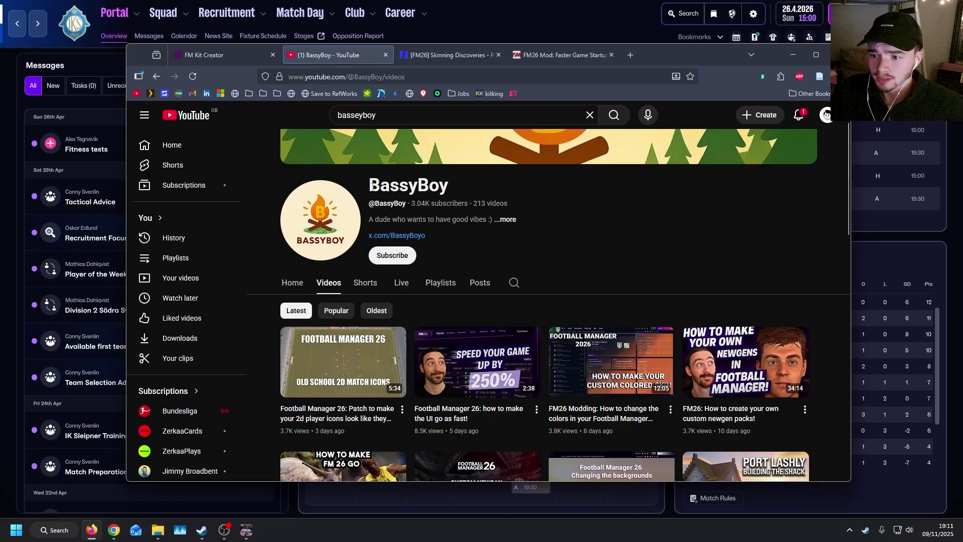
pyautogui.doubleClick(446, 185)
pyautogui.click(450, 184)
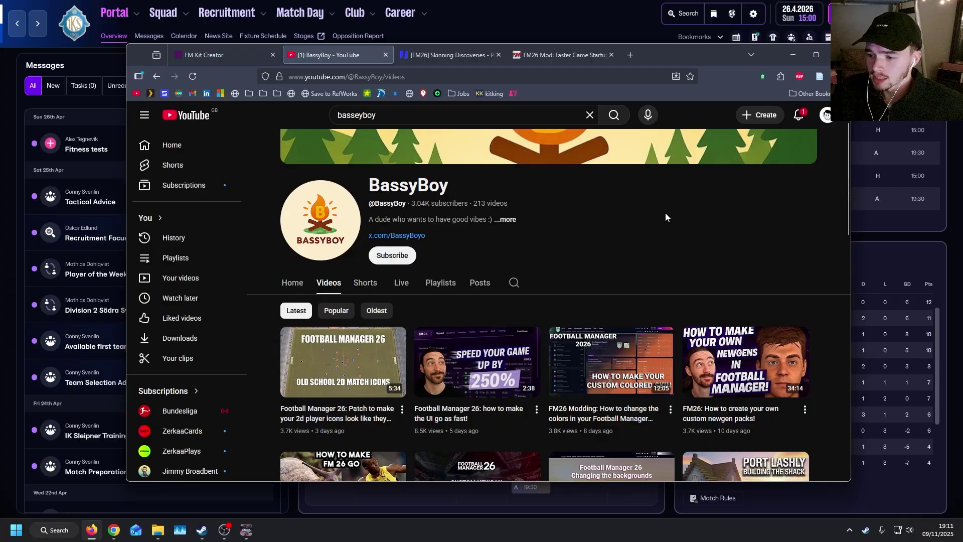
pyautogui.scroll(-1, 665, 212)
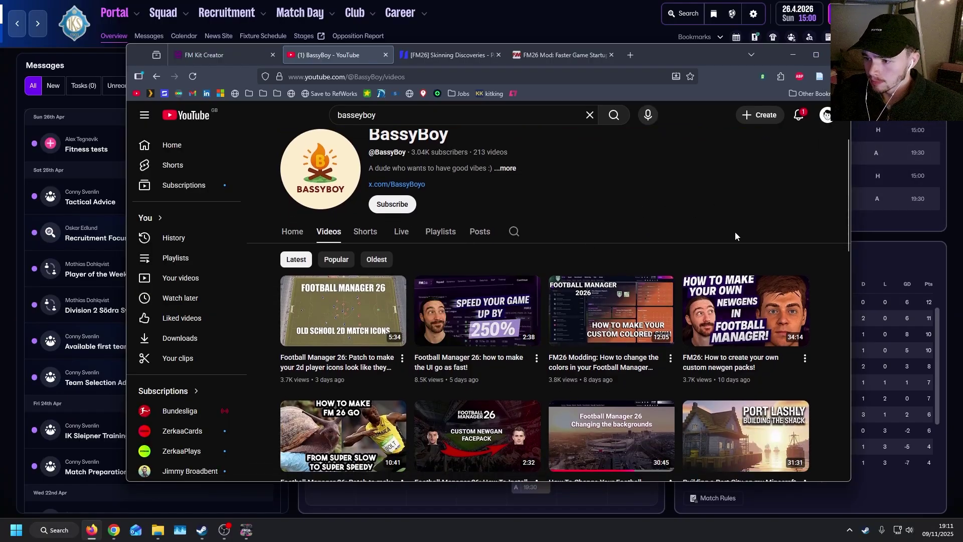
pyautogui.moveTo(846, 183); pyautogui.dragTo(841, 206)
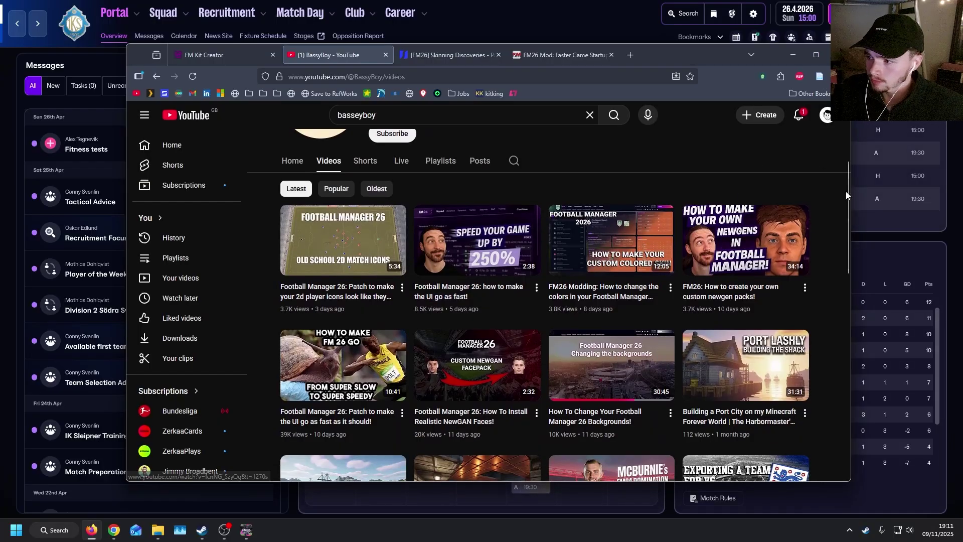
pyautogui.scroll(1, 846, 190)
pyautogui.scroll(2, 847, 169)
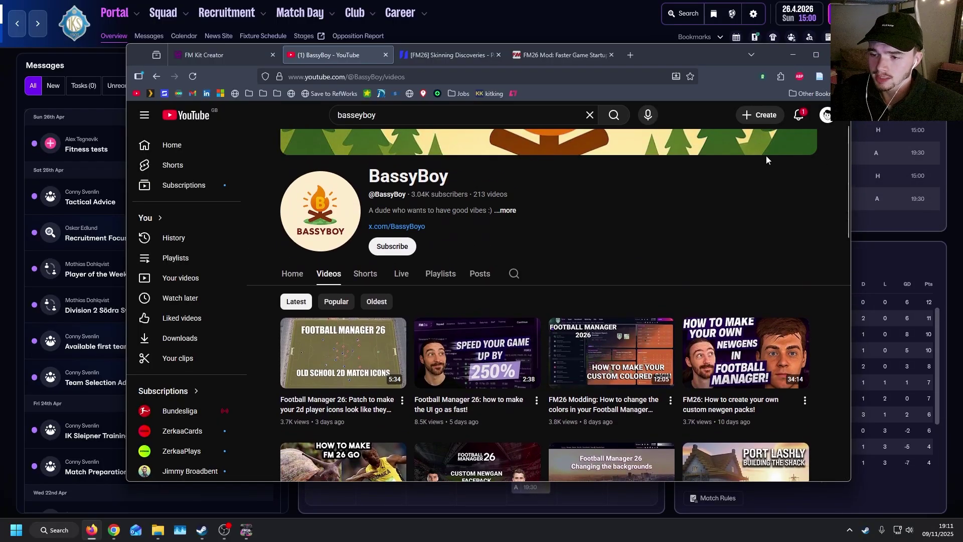
# Review the [FM26] Skinning Discoveries forum thread and the publication date of the FM26 Faster Game Startup mod, then minimise the browser.
pyautogui.click(451, 54)
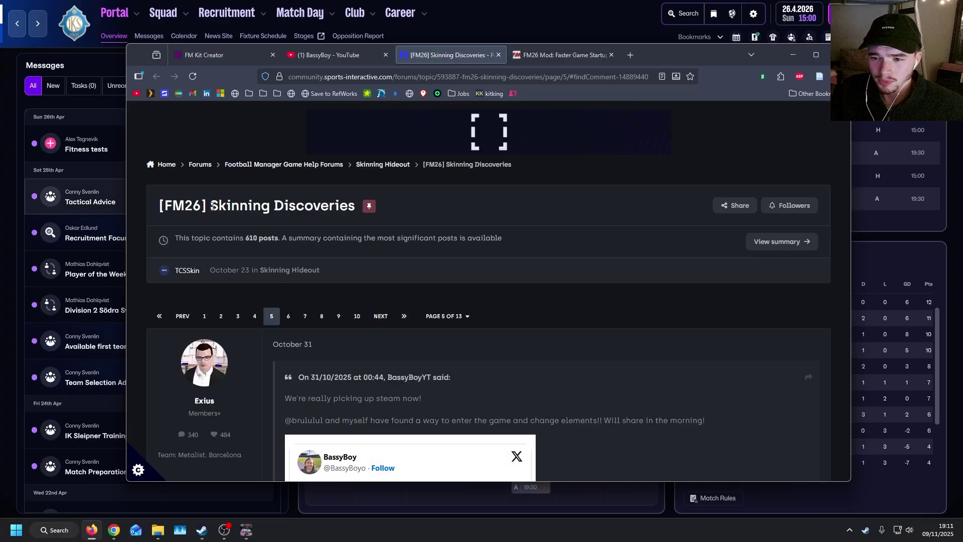
pyautogui.moveTo(211, 205); pyautogui.dragTo(353, 205)
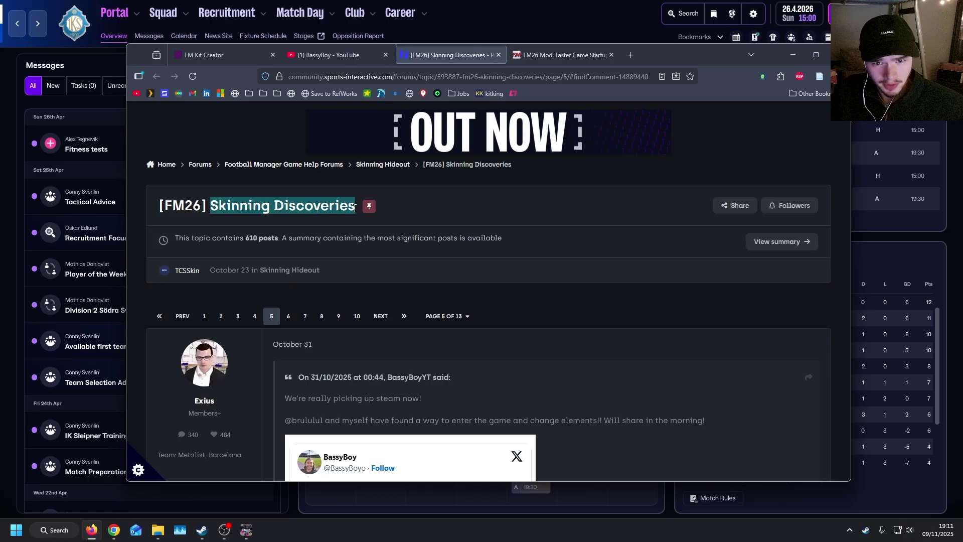
pyautogui.hotkey('ctrl', 'Tab')
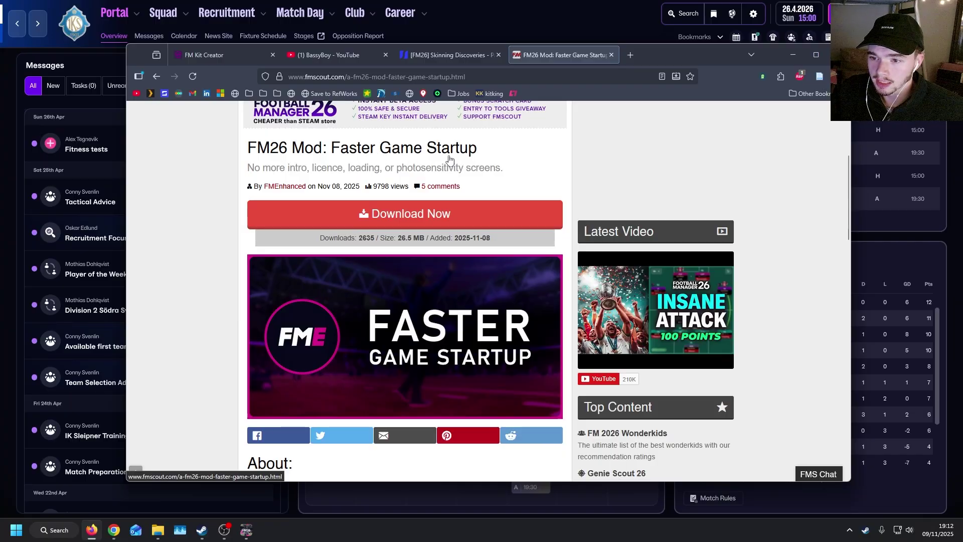
pyautogui.moveTo(341, 190); pyautogui.dragTo(321, 189)
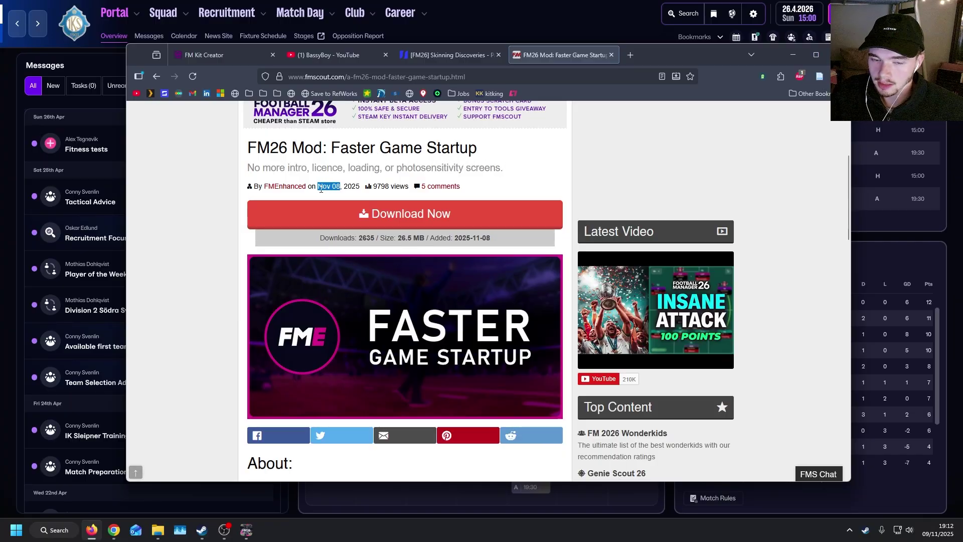
pyautogui.click(91, 530)
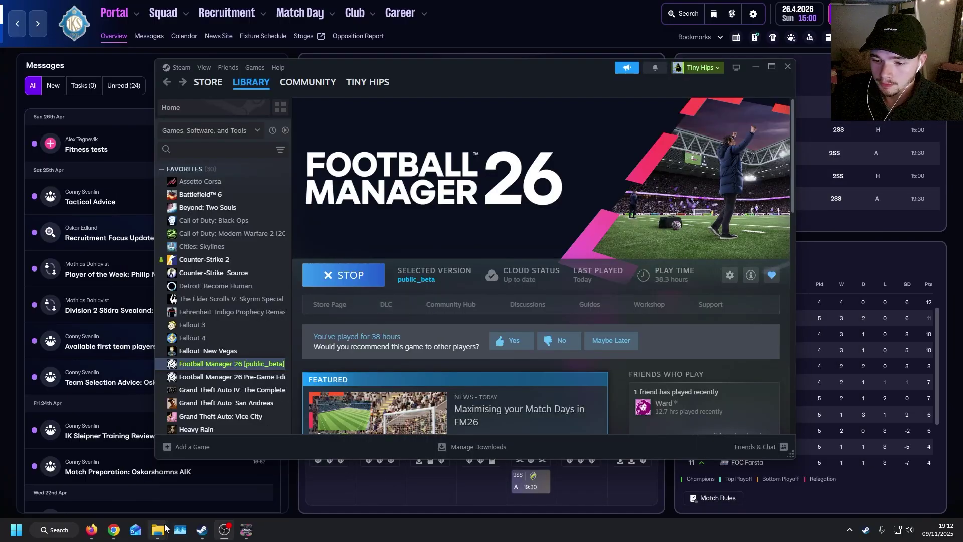
# Switch to the FM26 Skins folder in File Explorer and examine its prematch backgrounds, UI backgrounds and stadium ads asset folders.
pyautogui.moveTo(165, 535)
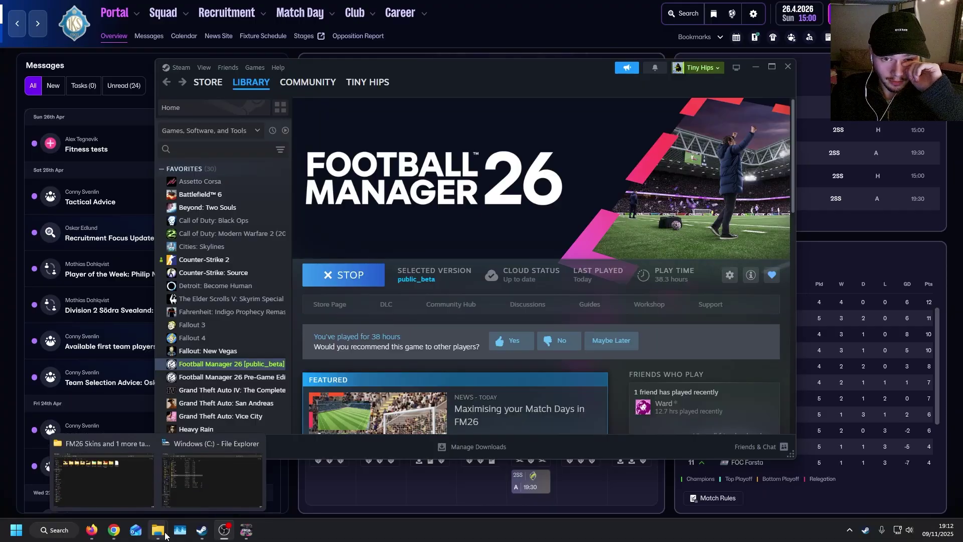
pyautogui.click(106, 476)
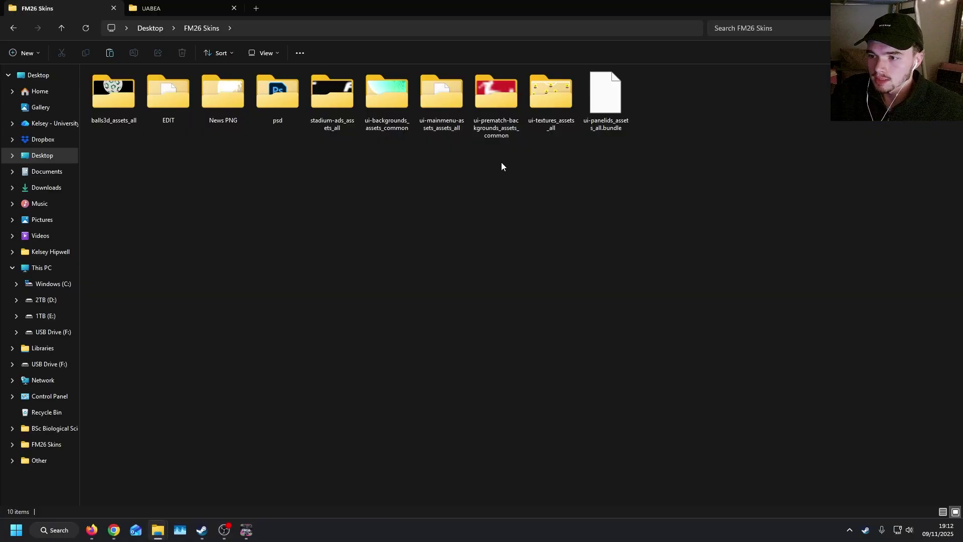
pyautogui.click(499, 136)
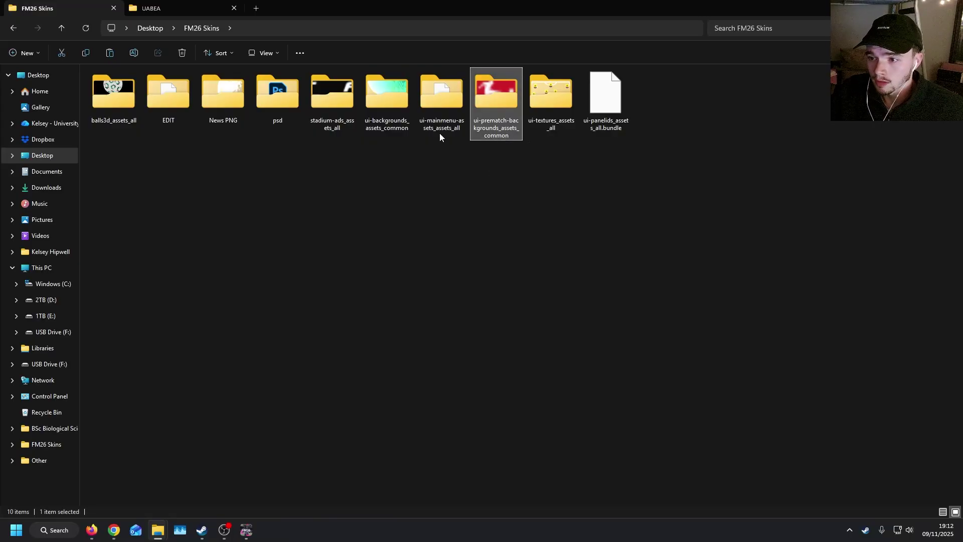
pyautogui.click(403, 131)
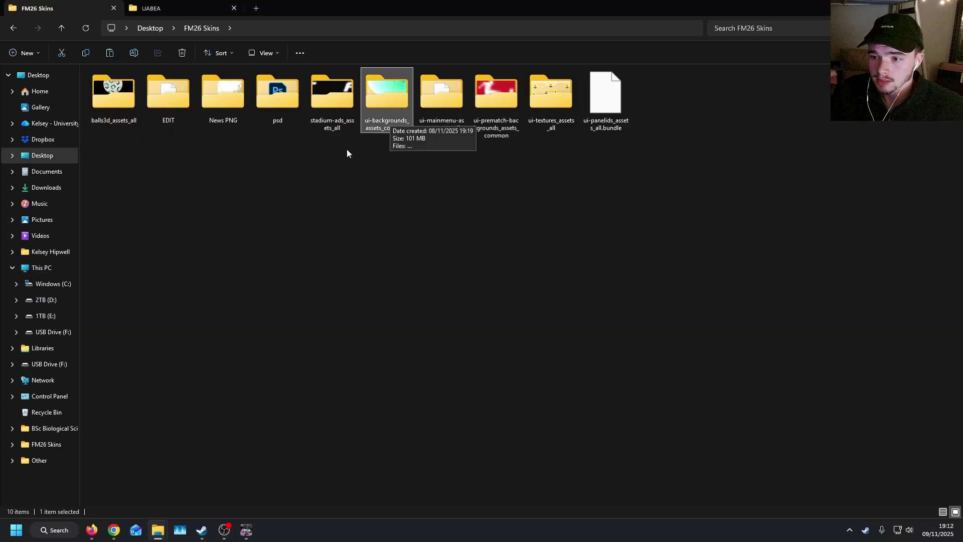
pyautogui.click(333, 129)
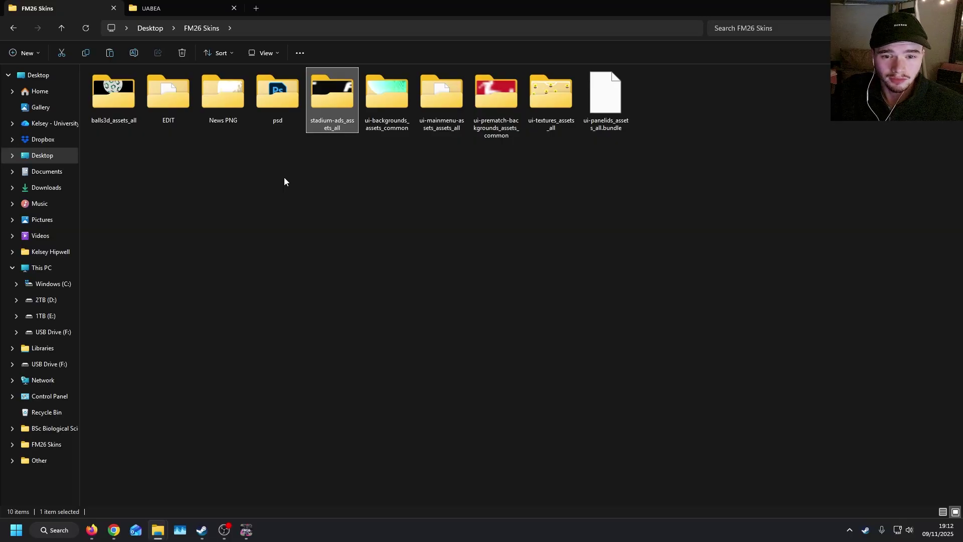
pyautogui.click(246, 190)
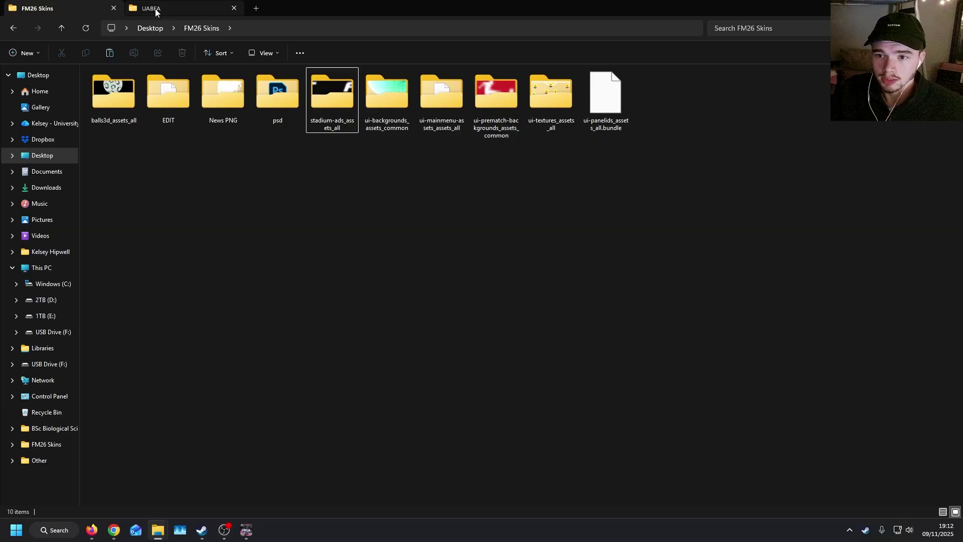
# Locate the UABEAvalonia.exe application in the UABEA download folder.
pyautogui.click(173, 9)
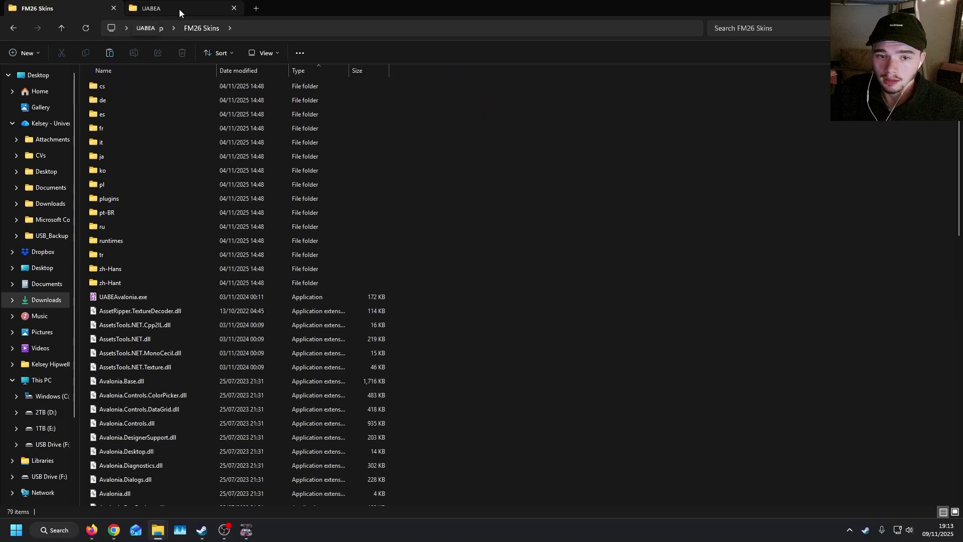
pyautogui.click(174, 298)
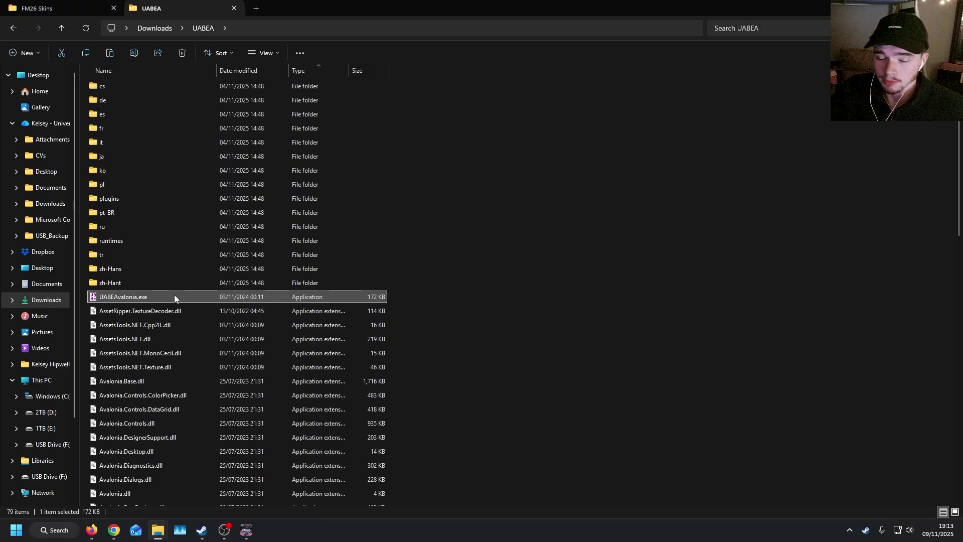
pyautogui.click(514, 319)
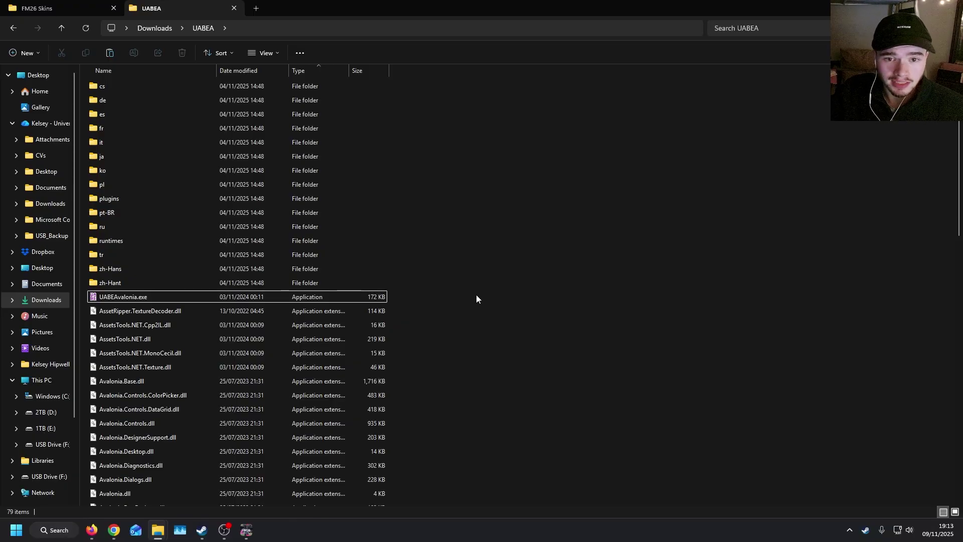
# In the Windows (C:) File Explorer window, open the game's installation folder at Program Files (x86)\Steam\steamapps\common\Football Manager 26.
pyautogui.moveTo(158, 531)
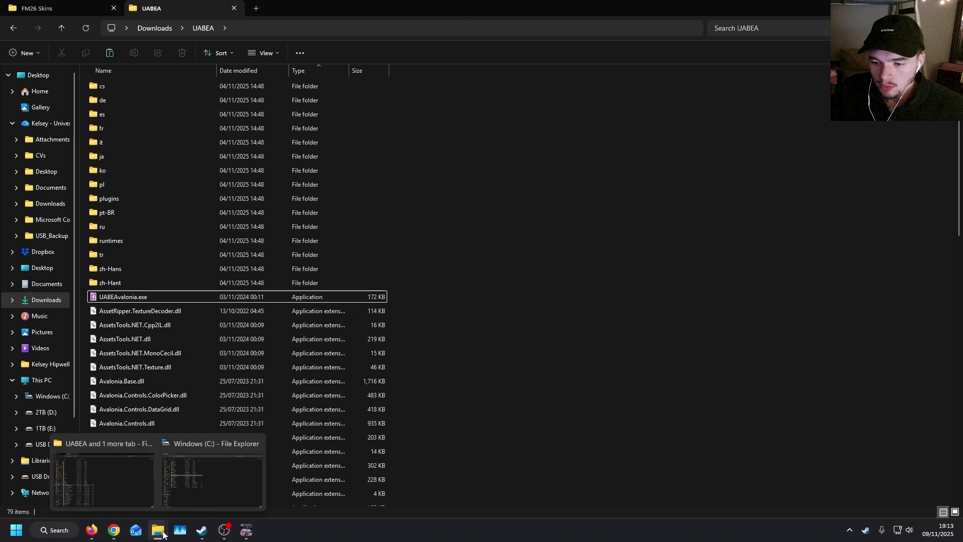
pyautogui.click(197, 489)
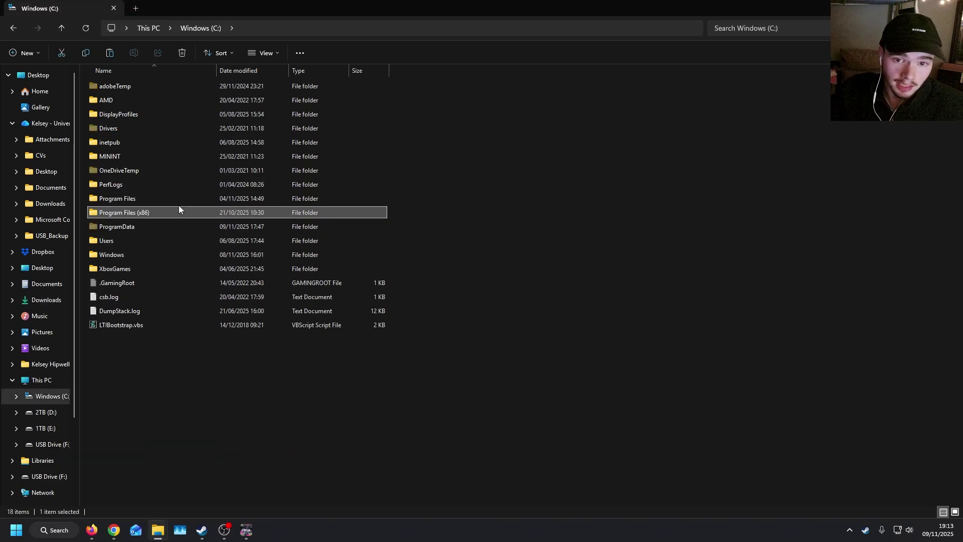
pyautogui.doubleClick(138, 215)
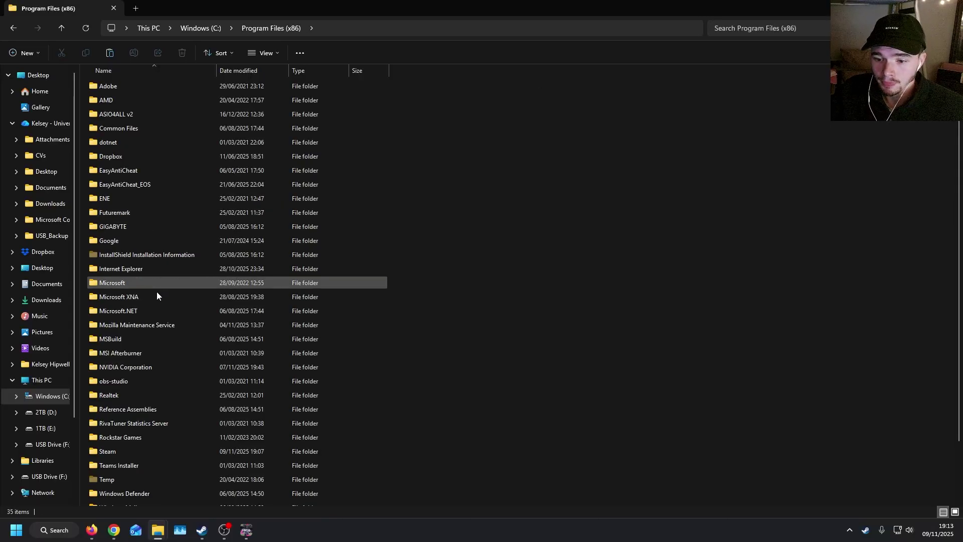
pyautogui.scroll(-2, 157, 291)
pyautogui.doubleClick(121, 386)
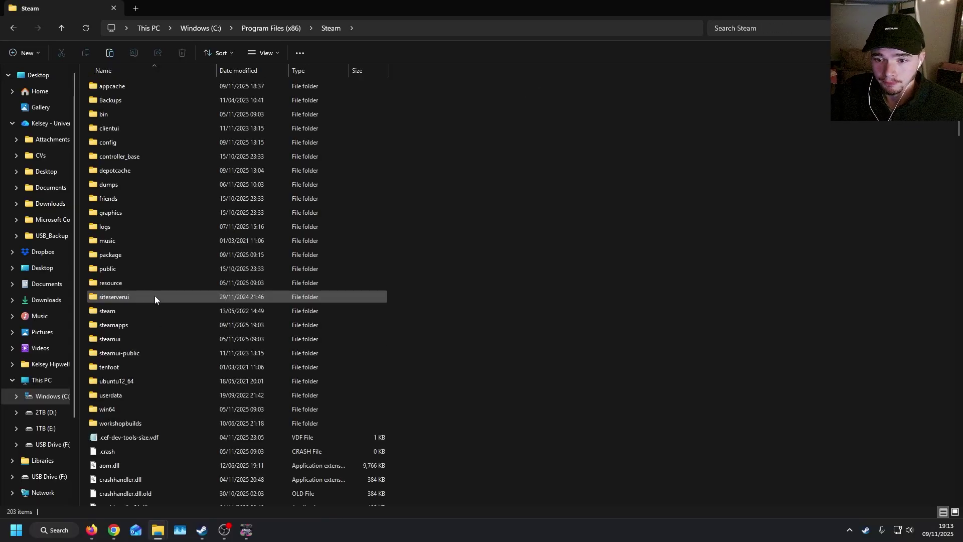
pyautogui.doubleClick(152, 324)
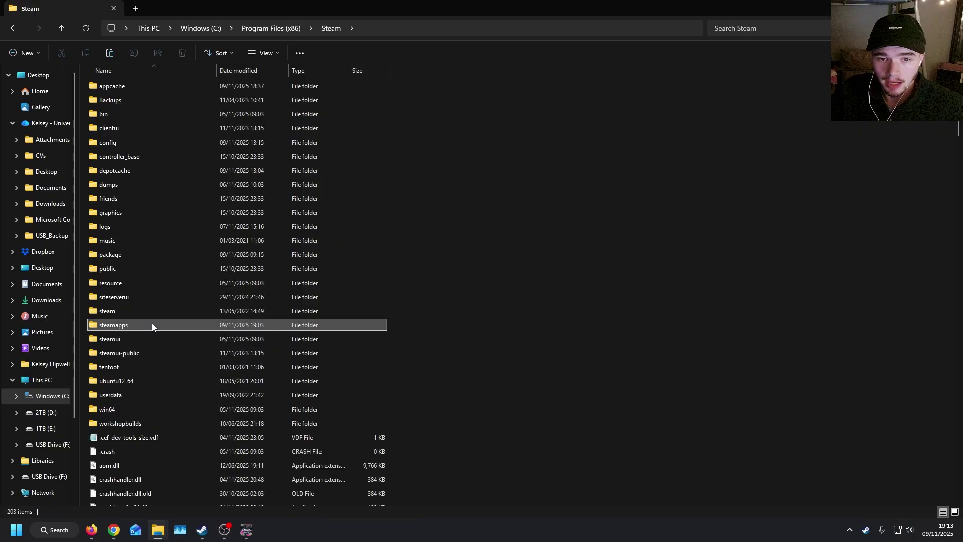
pyautogui.doubleClick(130, 88)
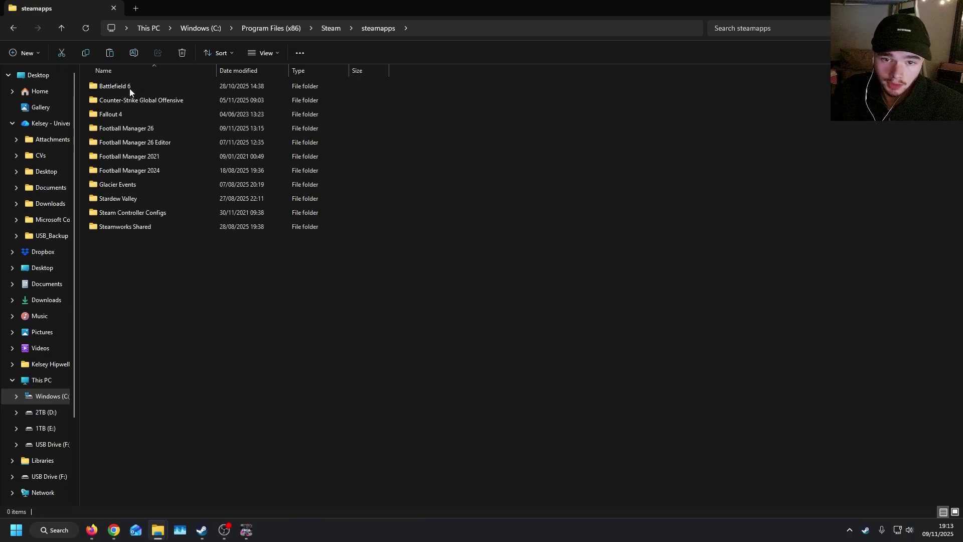
pyautogui.doubleClick(155, 129)
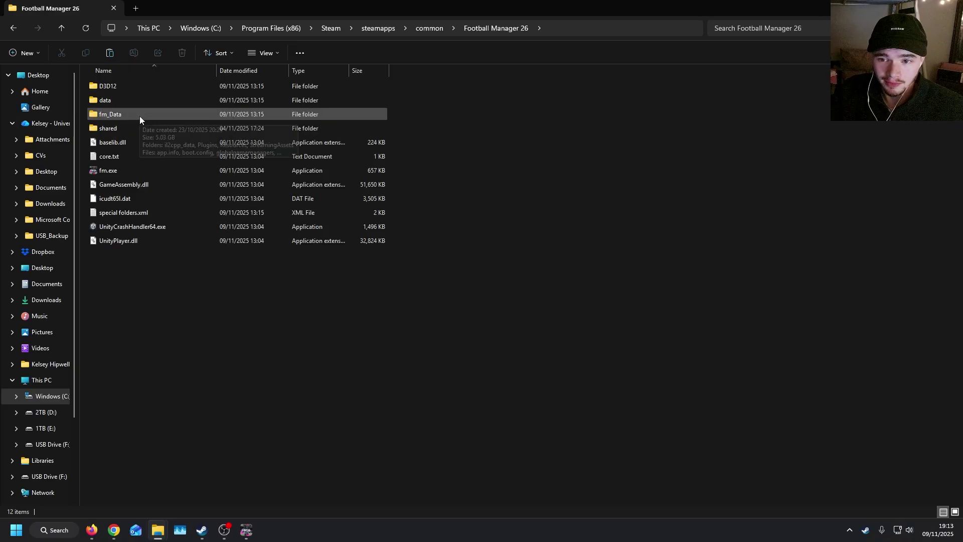
# Open the game's bundle folder at fm_Data\StreamingAssets\aa\StandaloneWindows64.
pyautogui.doubleClick(139, 116)
pyautogui.doubleClick(134, 126)
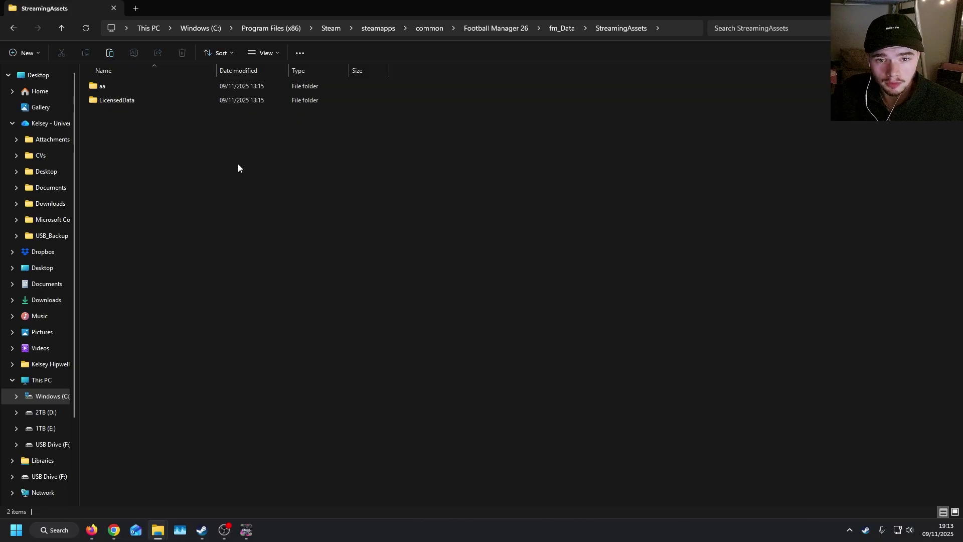
pyautogui.doubleClick(112, 86)
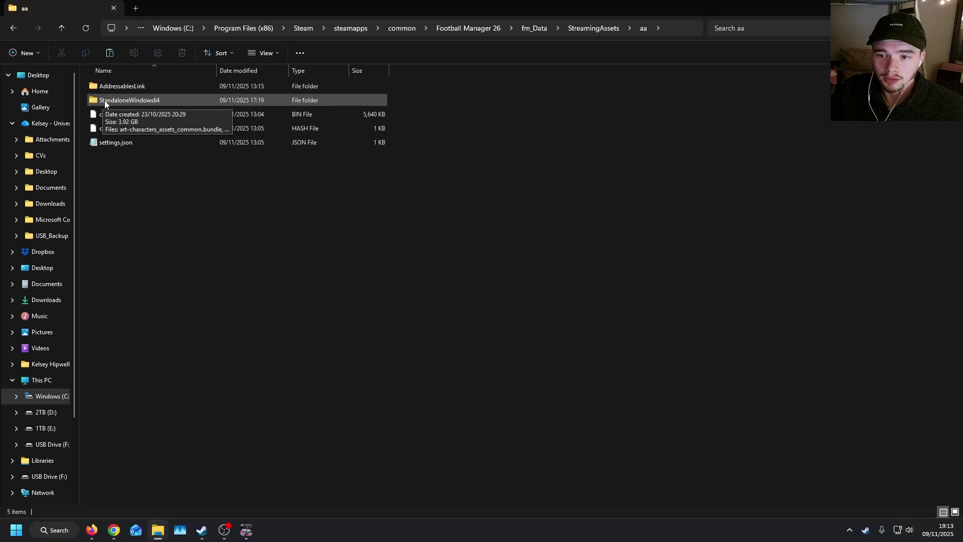
pyautogui.doubleClick(128, 100)
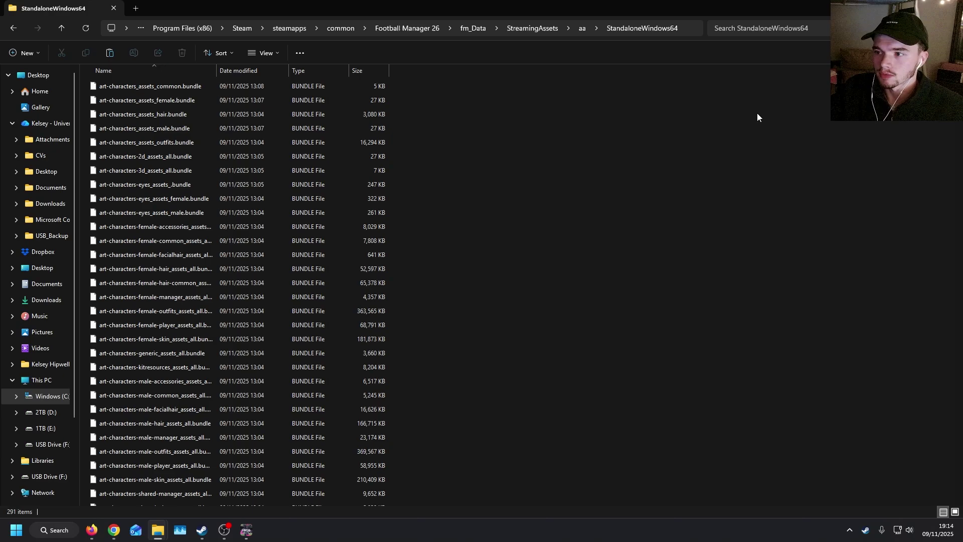
# Open ui-prematch-backgrounds_assets_common in the FM26 Skins folder and preview the dark lineup-background and league-table-background-end PNG images.
pyautogui.hotkey('alt', 'Tab')
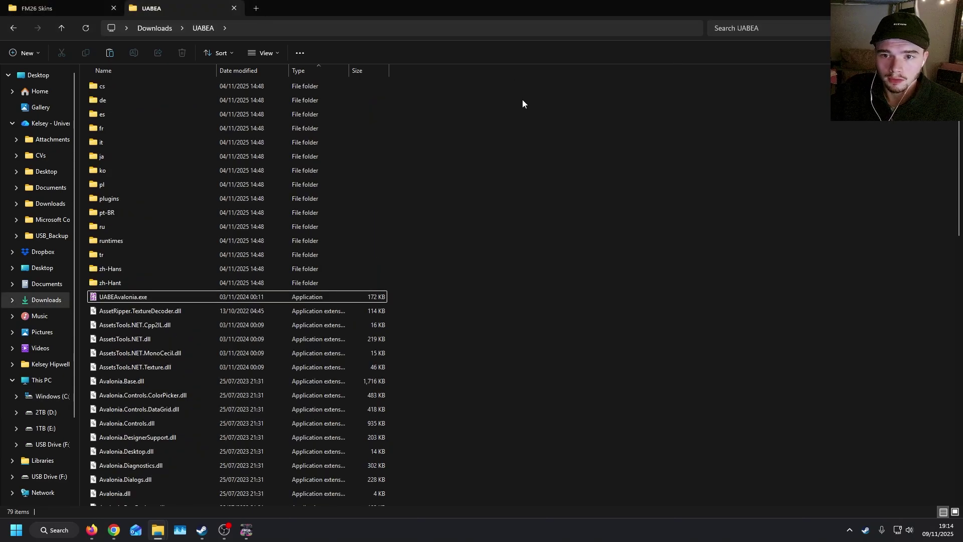
pyautogui.click(82, 7)
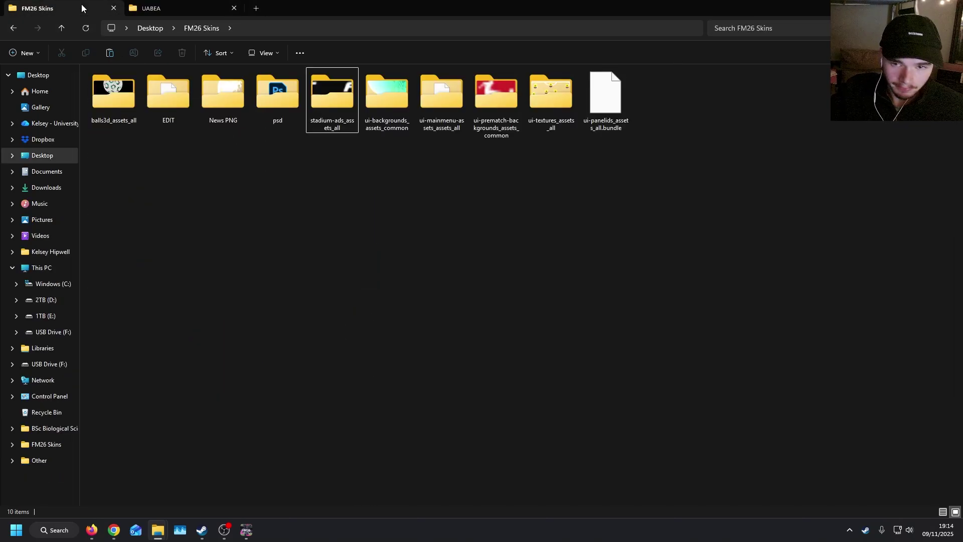
pyautogui.doubleClick(498, 129)
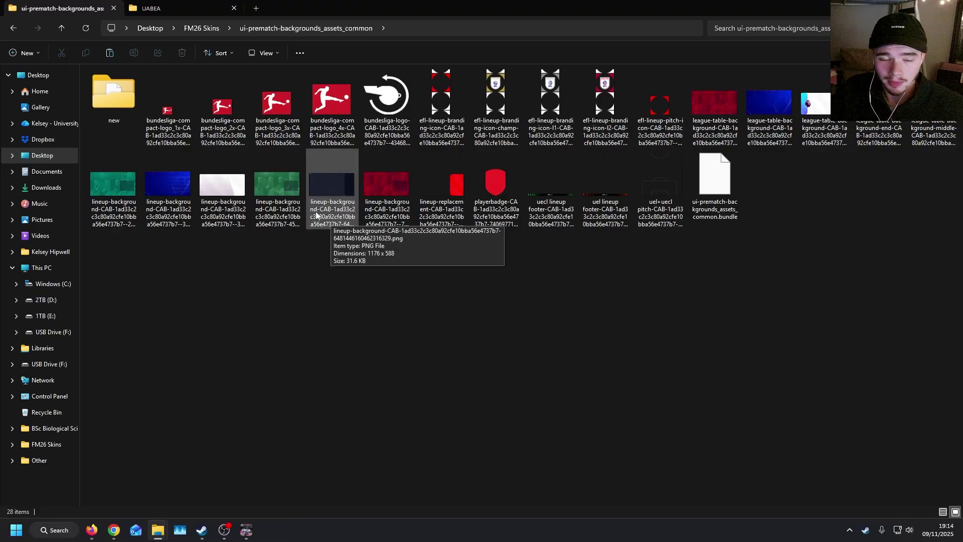
pyautogui.click(341, 216)
pyautogui.doubleClick(341, 216)
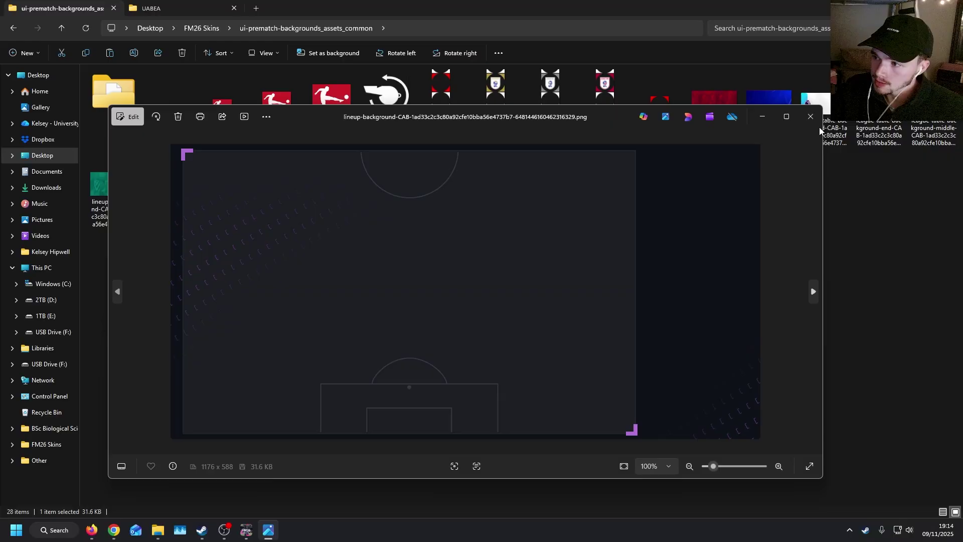
pyautogui.doubleClick(879, 133)
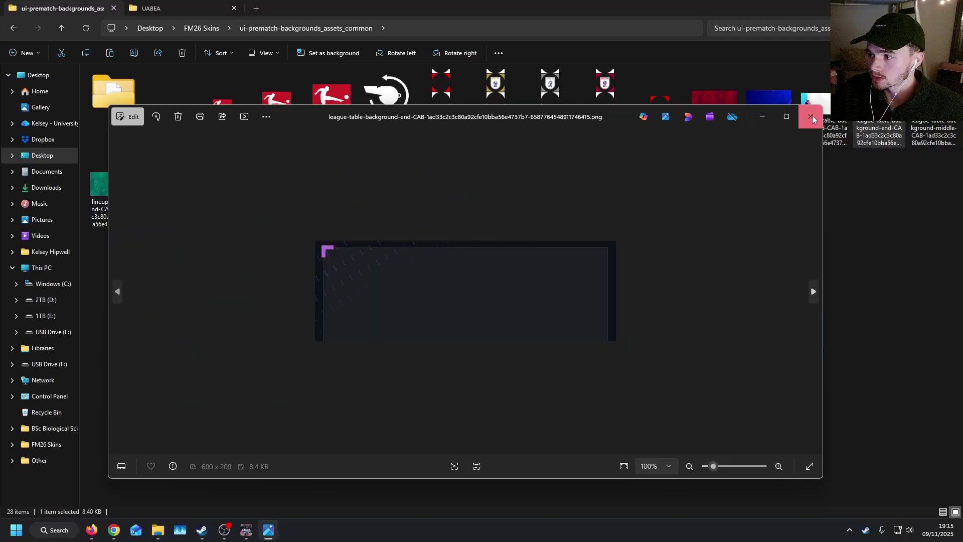
# Open the new subfolder of ui-prematch-backgrounds_assets_common and preview its edited lineup-background, league-table-background-end and league-table-background-middle PNG images.
pyautogui.click(811, 116)
pyautogui.click(922, 145)
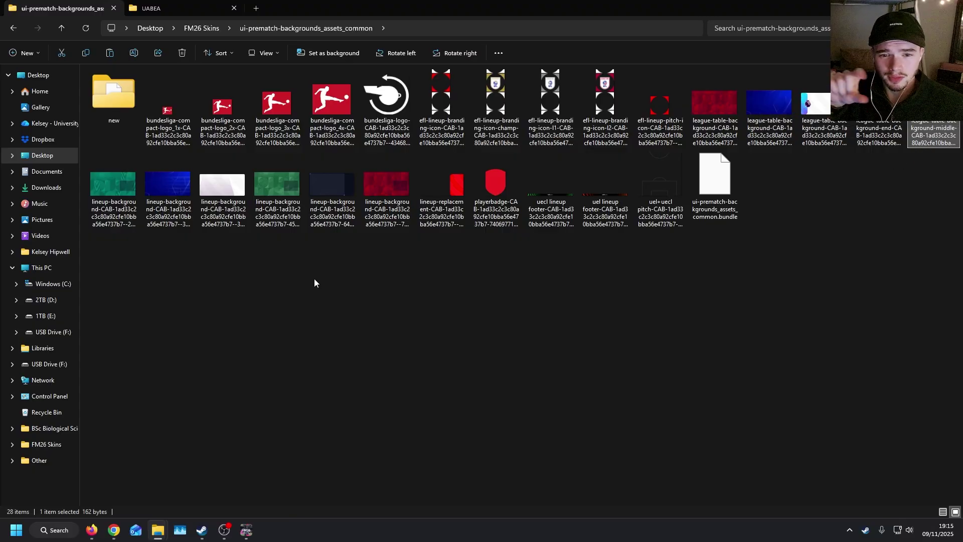
pyautogui.doubleClick(111, 92)
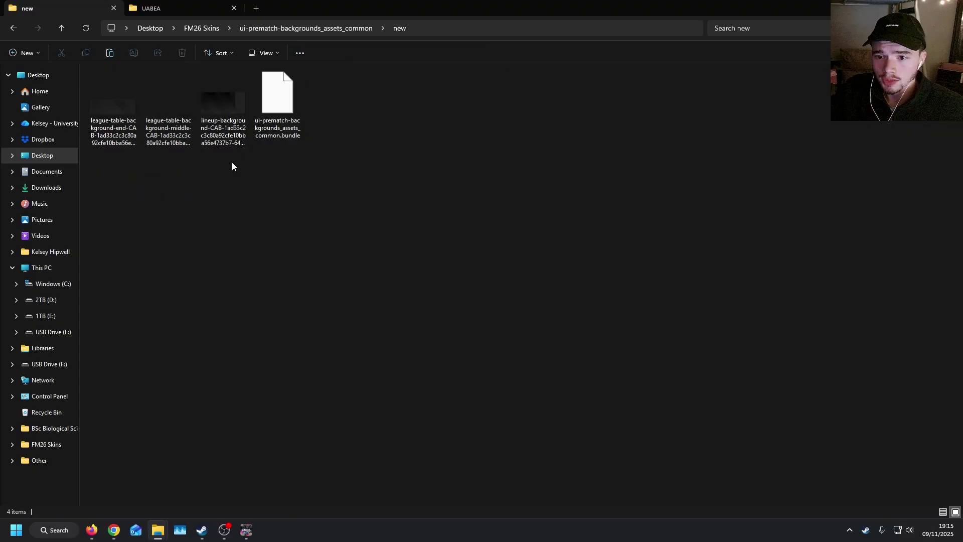
pyautogui.doubleClick(214, 140)
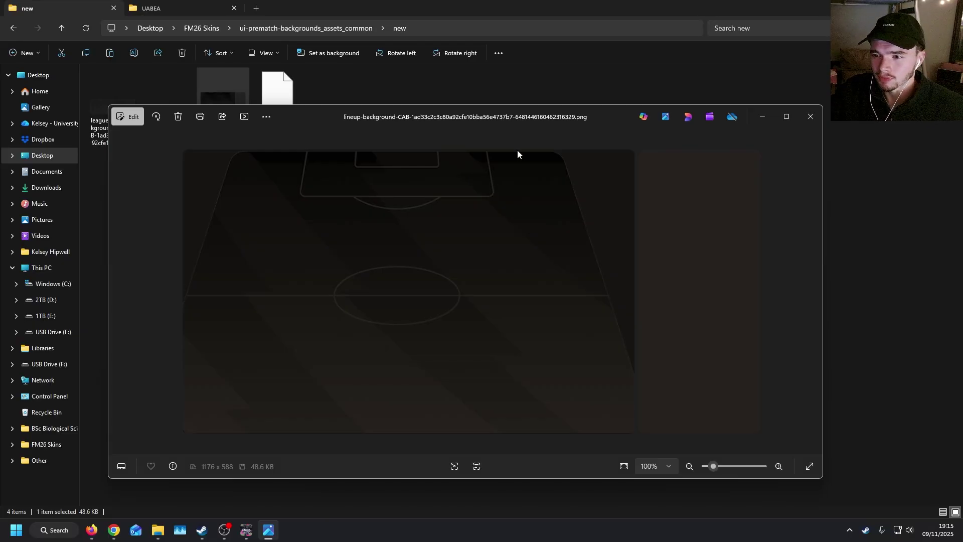
pyautogui.press('Left')
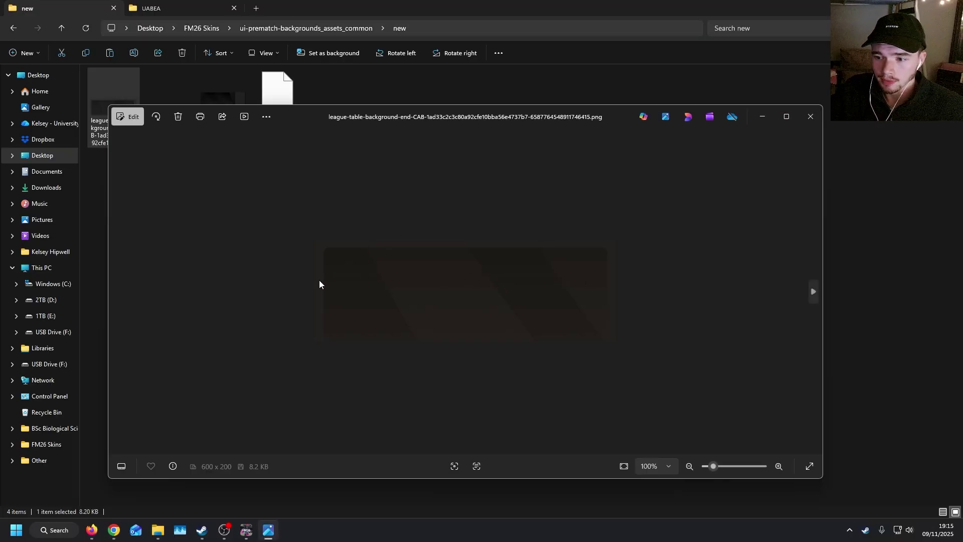
pyautogui.press('Right')
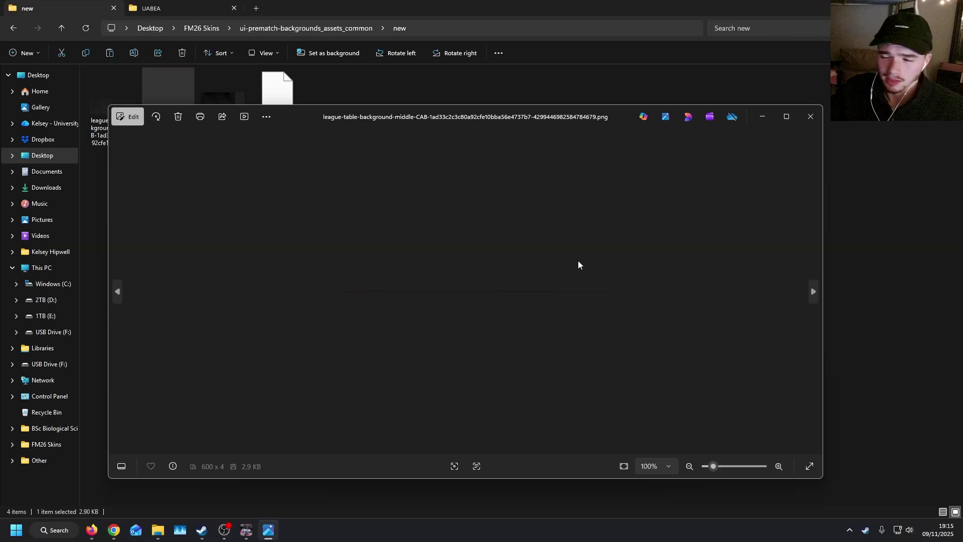
pyautogui.click(814, 123)
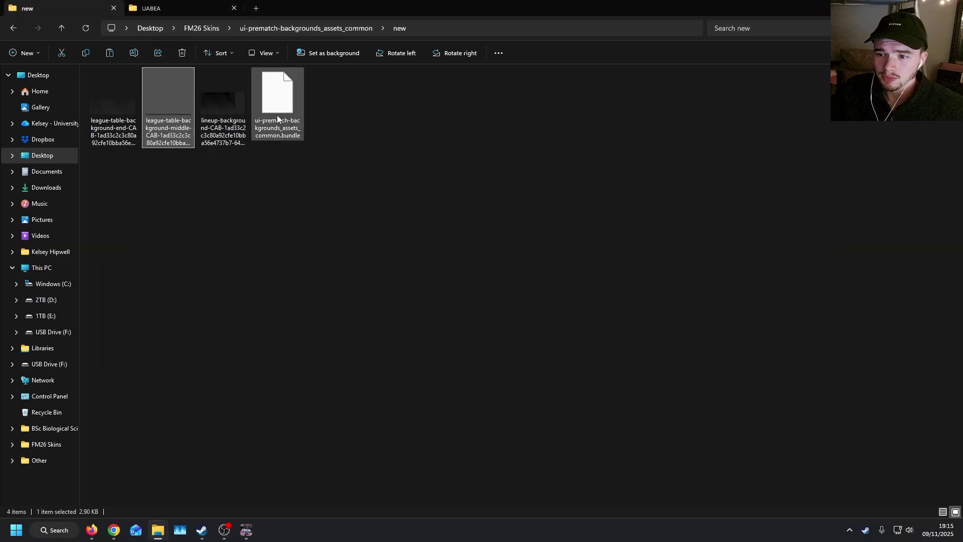
# Search the game's StandaloneWindows64 folder for "ui-pre" and locate the counterpart of the edited ui-prematch-backgrounds_assets_common.bundle.
pyautogui.click(278, 121)
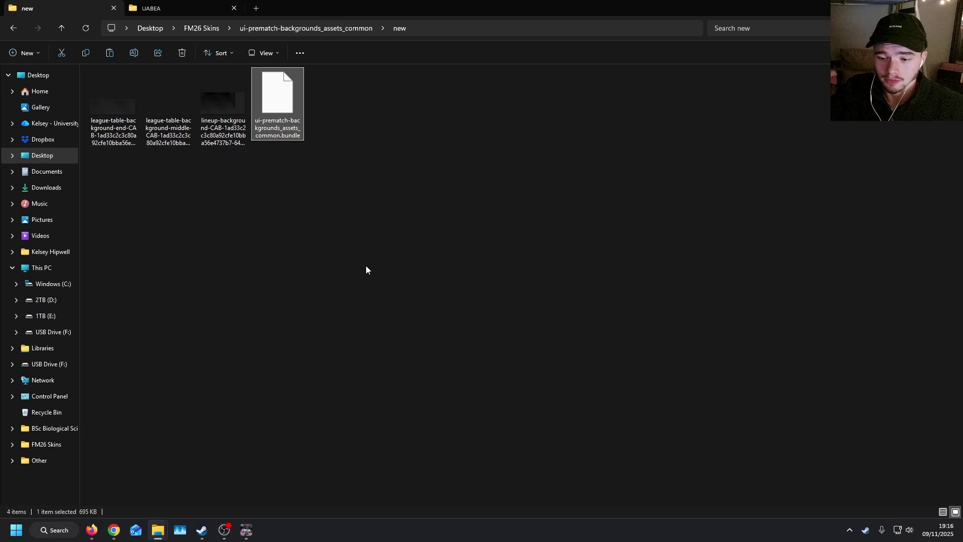
pyautogui.hotkey('alt', 'Tab')
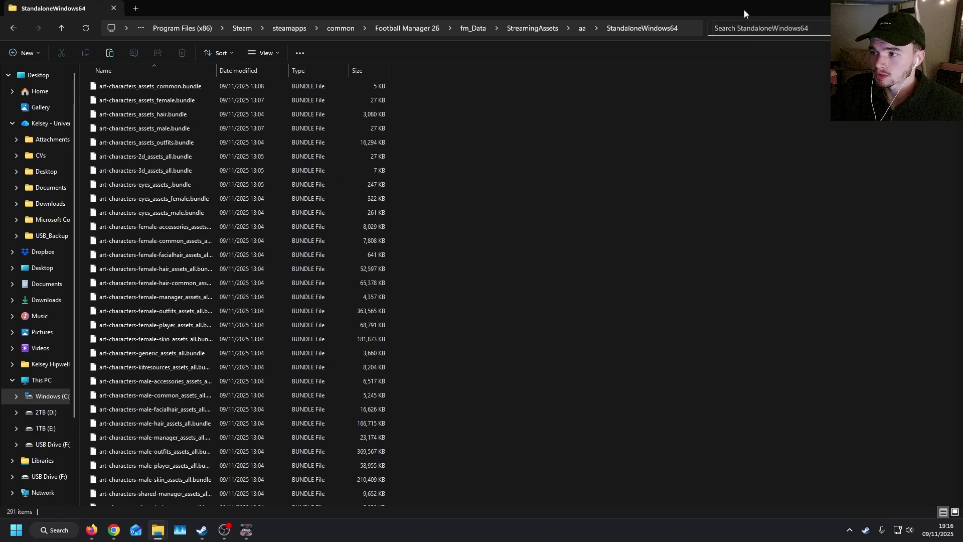
pyautogui.moveTo(744, 10); pyautogui.dragTo(633, 137)
pyautogui.click(695, 151)
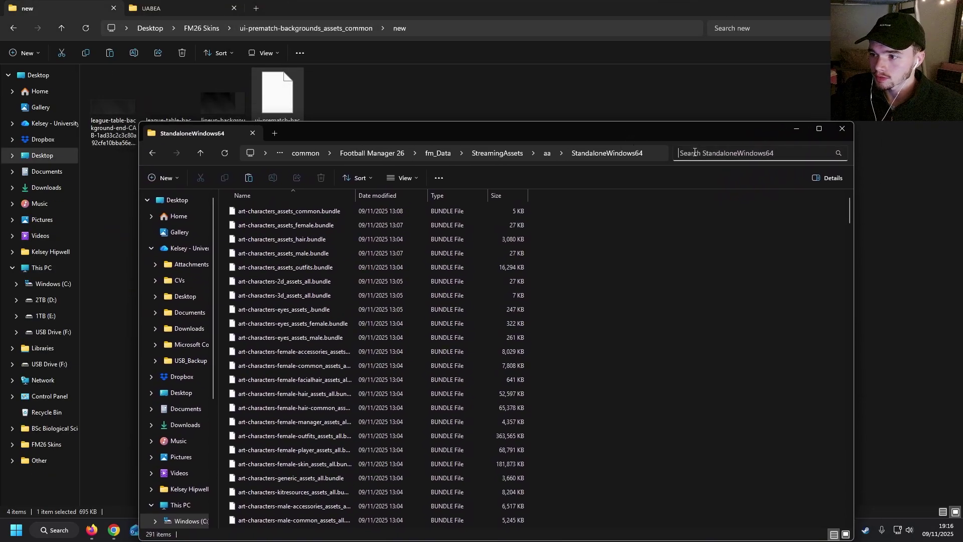
pyautogui.write('ui-pre')
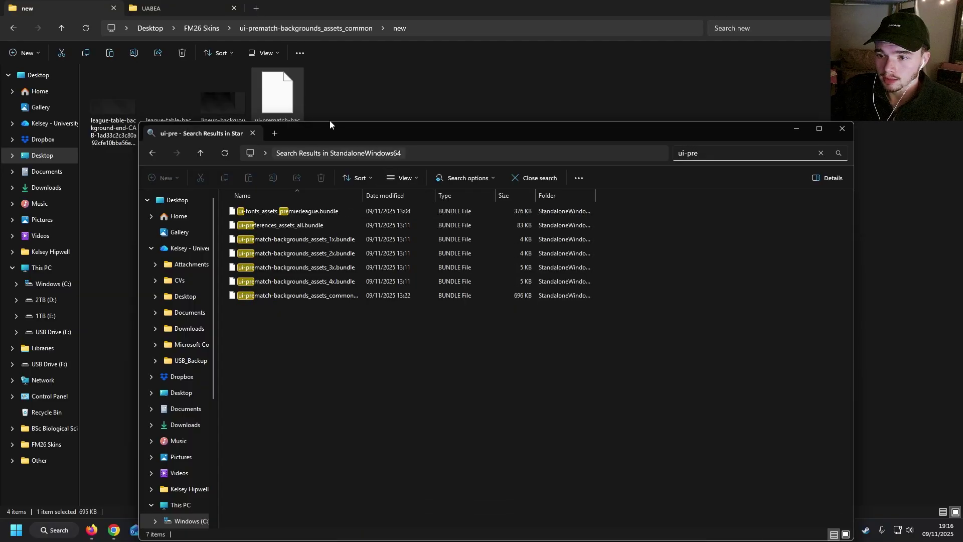
pyautogui.moveTo(329, 120); pyautogui.dragTo(346, 105)
pyautogui.click(372, 280)
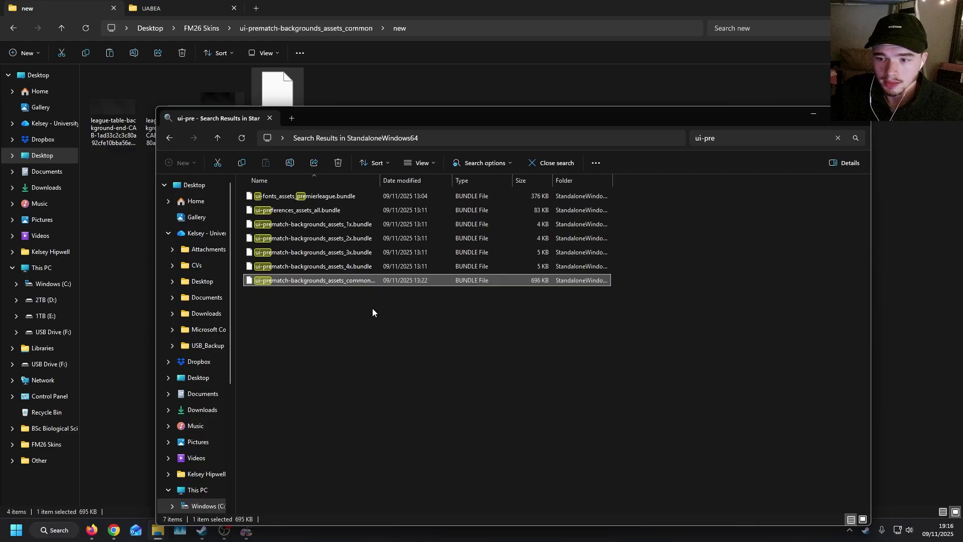
pyautogui.click(376, 311)
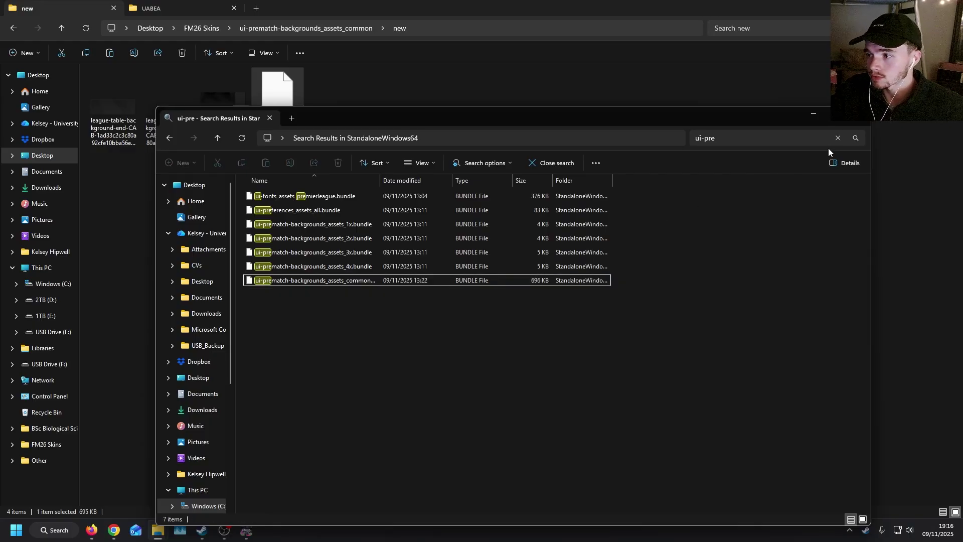
pyautogui.click(858, 115)
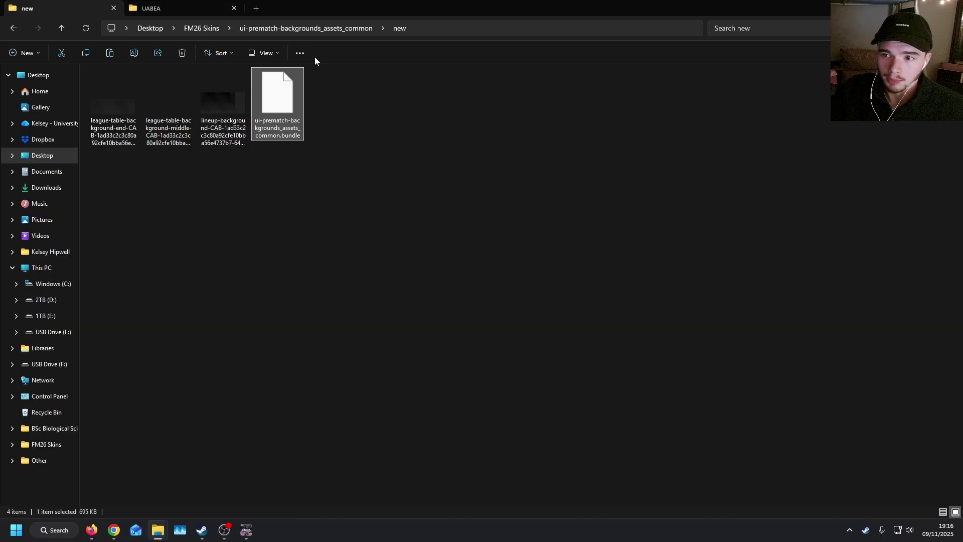
# Open the ui-backgrounds_assets_common folder in FM26 Skins and preview the original Crowd Jubilation PNG image.
pyautogui.hotkey('alt', 'Up')
pyautogui.hotkey('alt', 'Up')
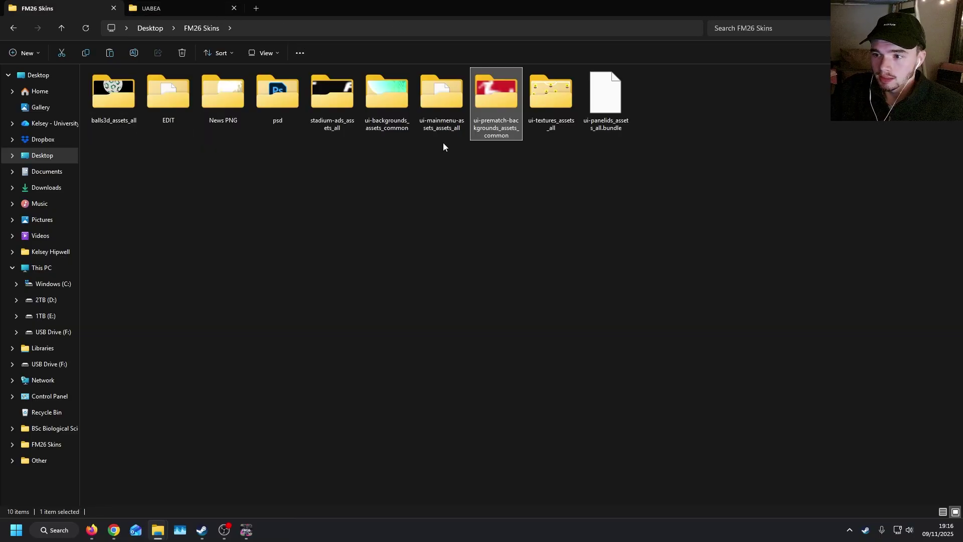
pyautogui.doubleClick(384, 130)
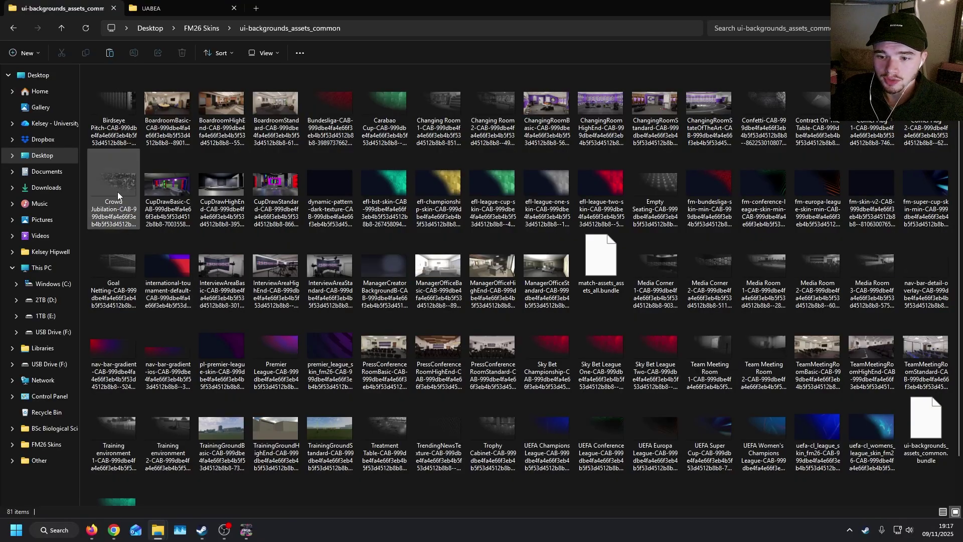
pyautogui.doubleClick(118, 192)
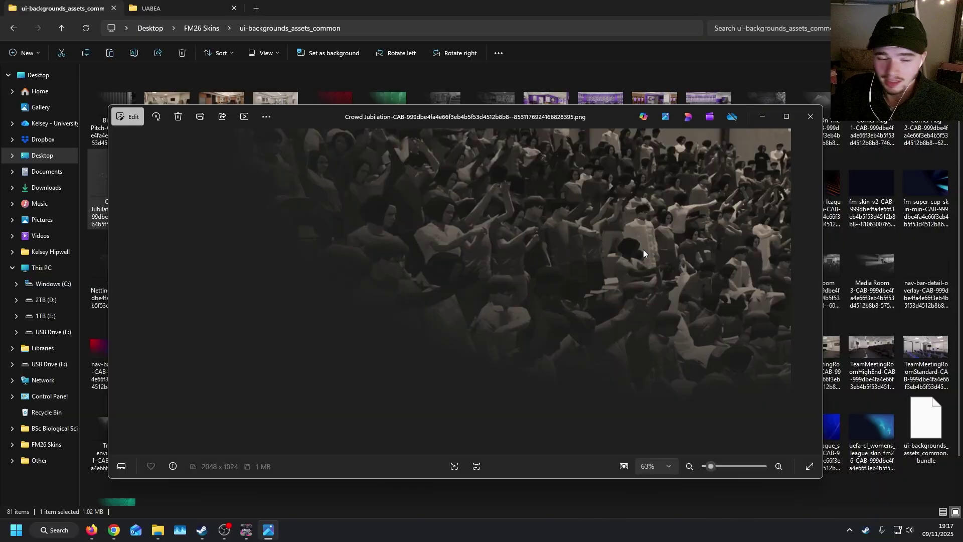
pyautogui.click(810, 116)
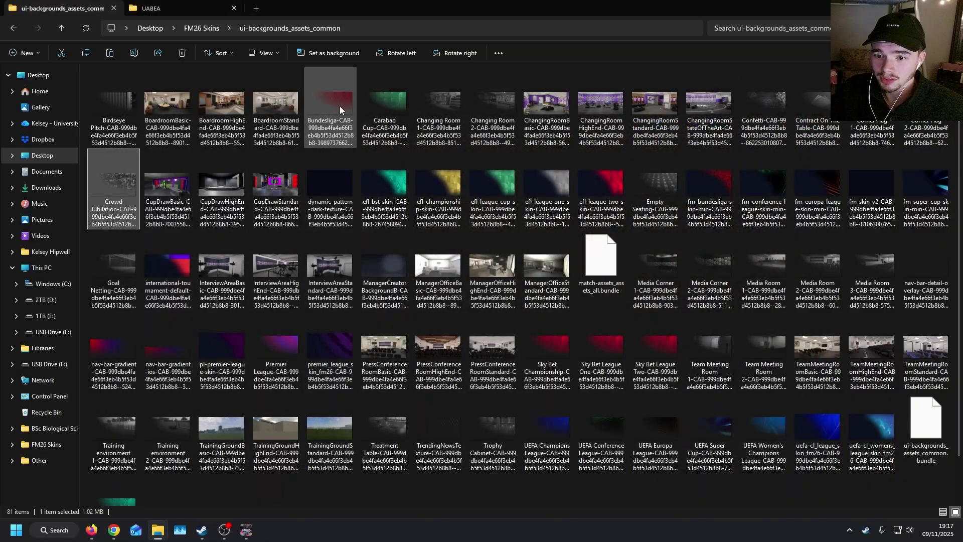
# Open the News PNG folder in FM26 Skins and preview the replacement images from Media Room 3 back to Media Corner 2.
pyautogui.hotkey('alt', 'Left')
pyautogui.doubleClick(564, 146)
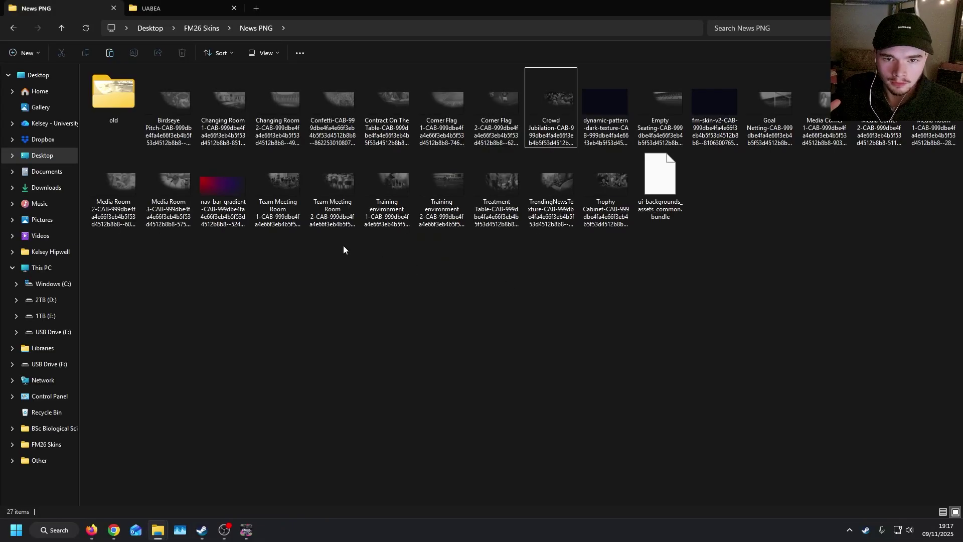
pyautogui.click(184, 196)
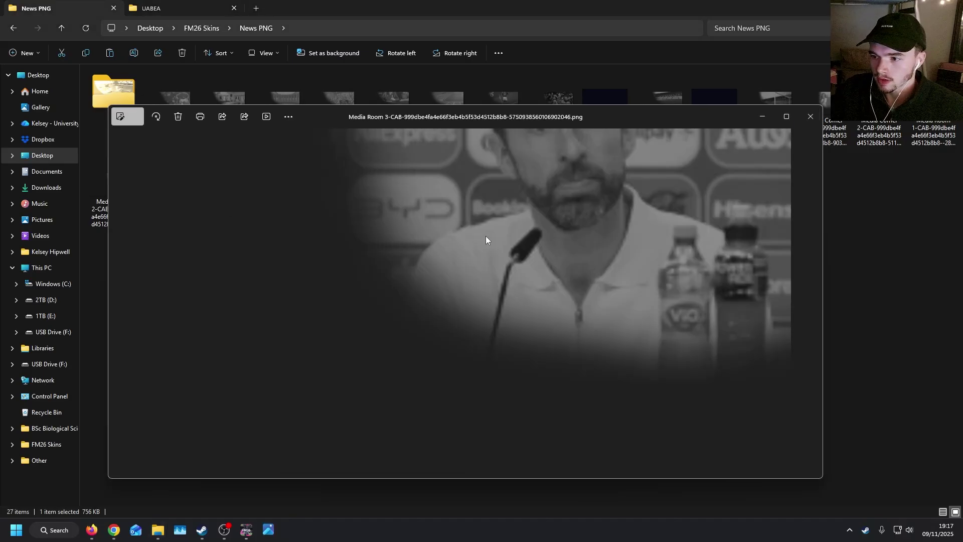
pyautogui.press('Left')
pyautogui.press('Left')
pyautogui.press('Left')
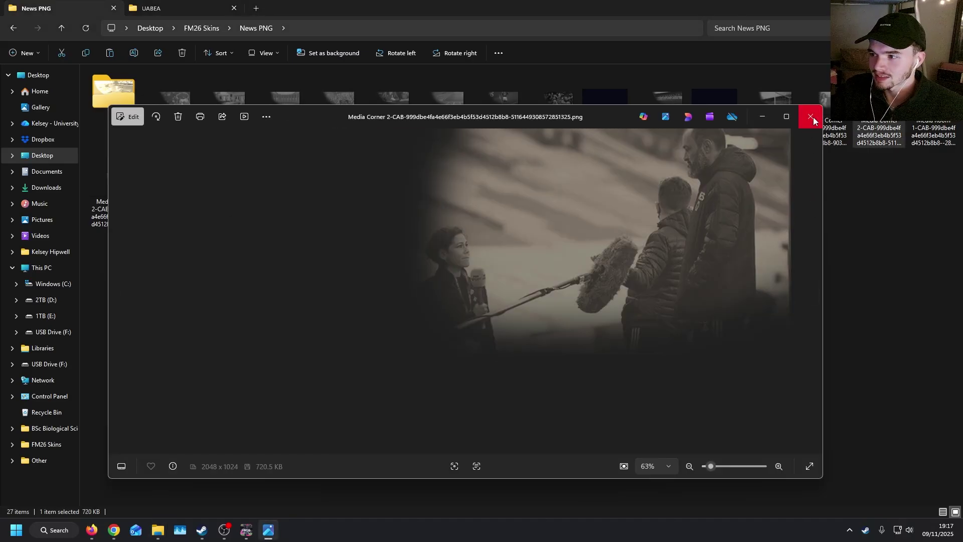
pyautogui.click(811, 117)
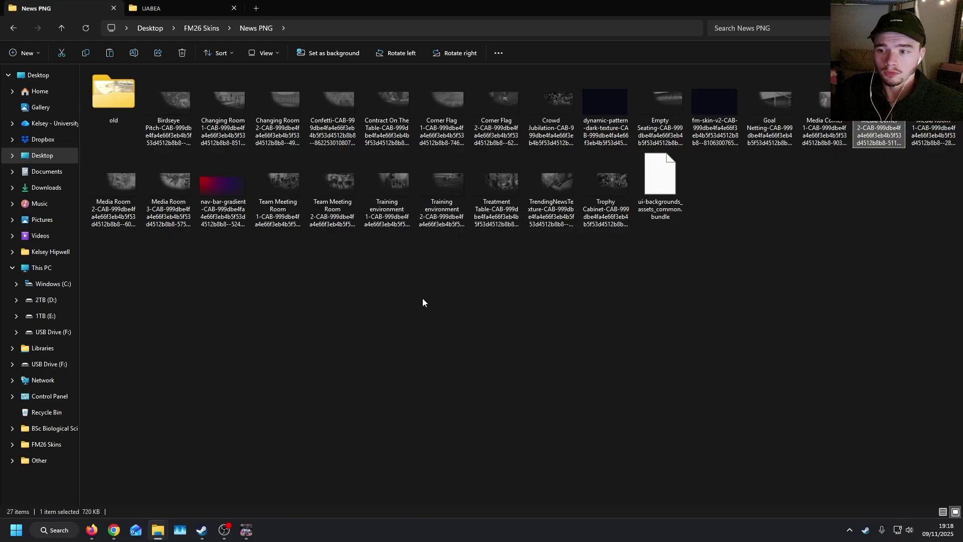
# Preview the dynamic-pattern-dark-texture and fm-skin-v2 PNG images, and select ui-backgrounds_assets_common.bundle in the News PNG folder.
pyautogui.doubleClick(609, 129)
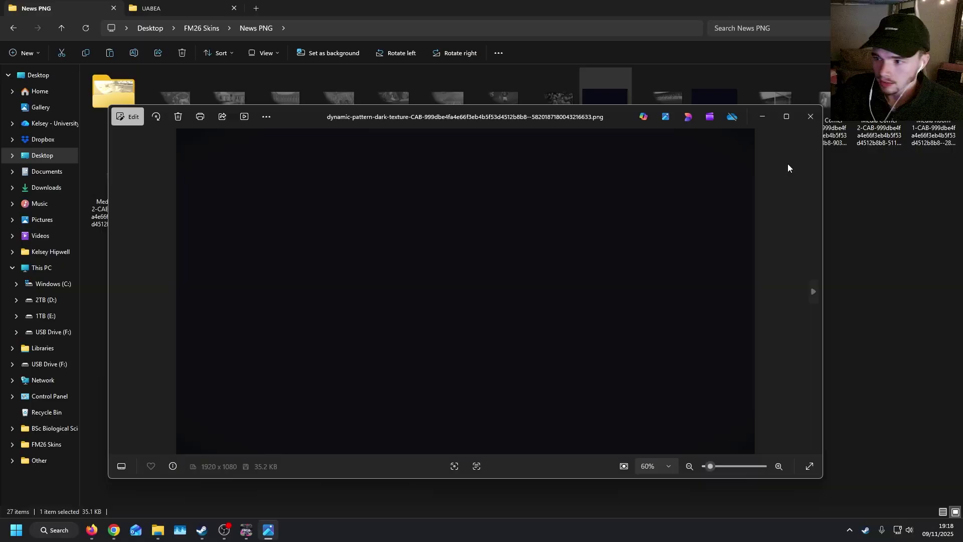
pyautogui.click(811, 118)
pyautogui.click(732, 122)
pyautogui.doubleClick(732, 120)
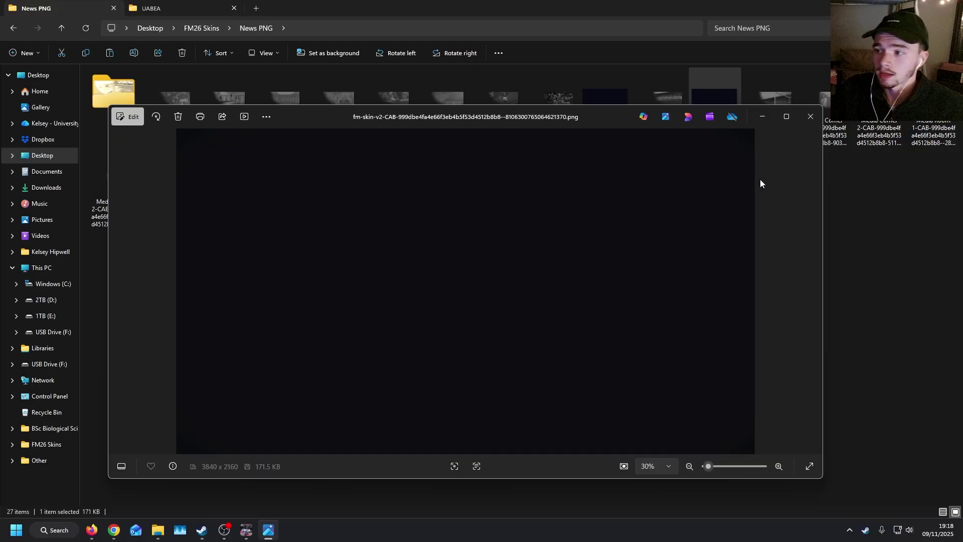
pyautogui.click(810, 116)
pyautogui.click(660, 183)
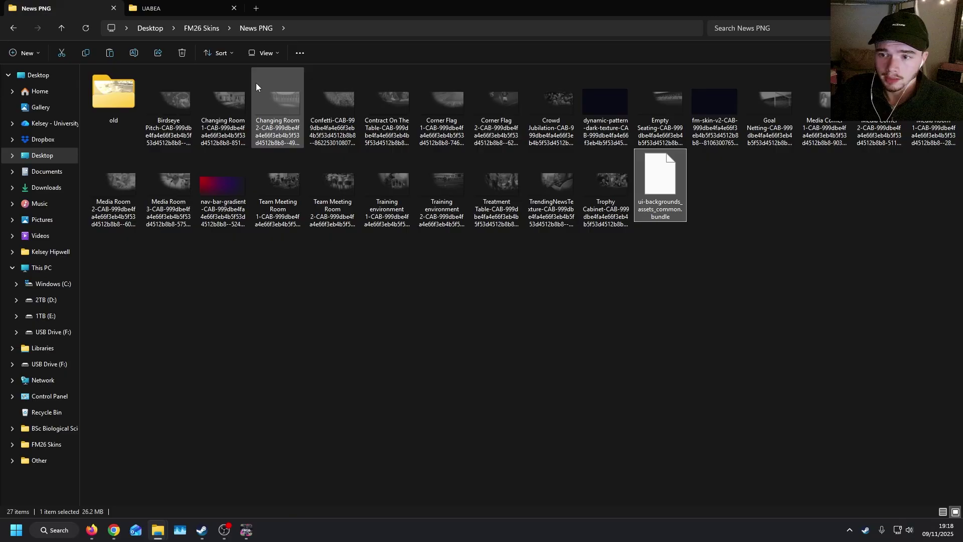
# Open the stadium-ads_assets_all folder in FM26 Skins and look through the exported advertising board images.
pyautogui.hotkey('alt', 'Up')
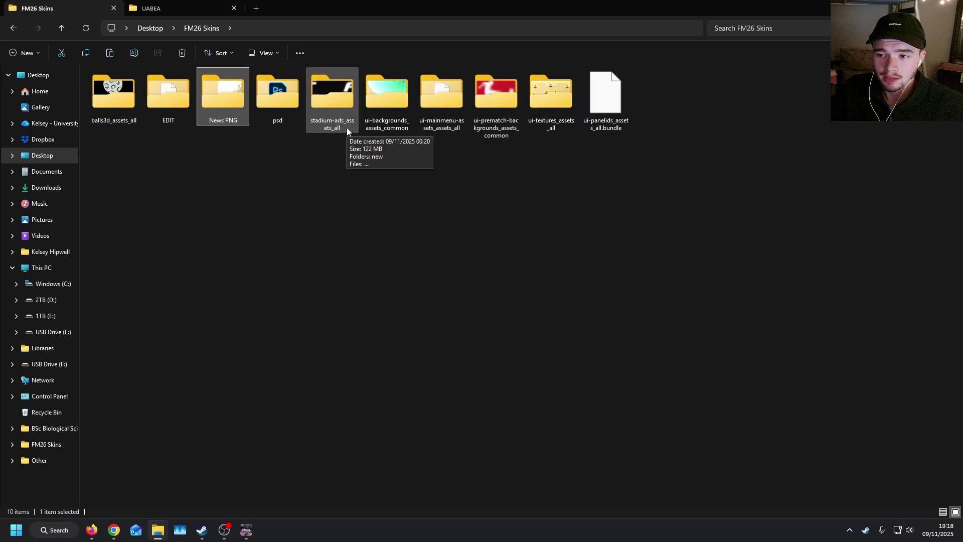
pyautogui.doubleClick(347, 129)
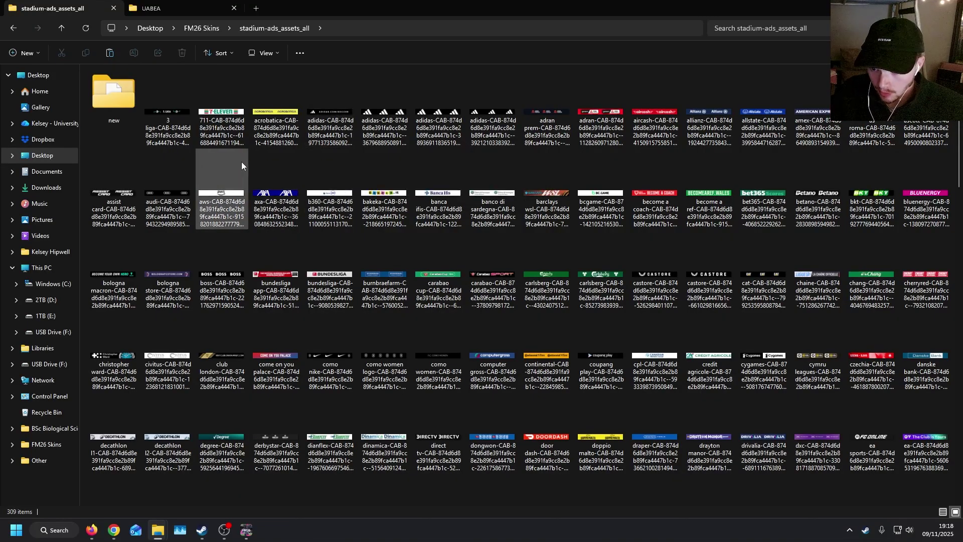
pyautogui.scroll(-8, 950, 275)
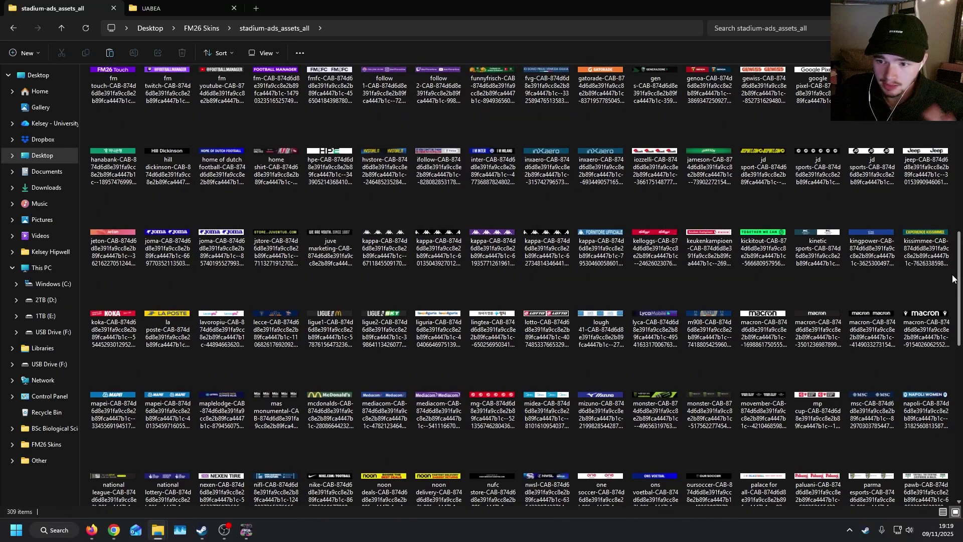
pyautogui.scroll(1, 958, 233)
pyautogui.scroll(8, 958, 234)
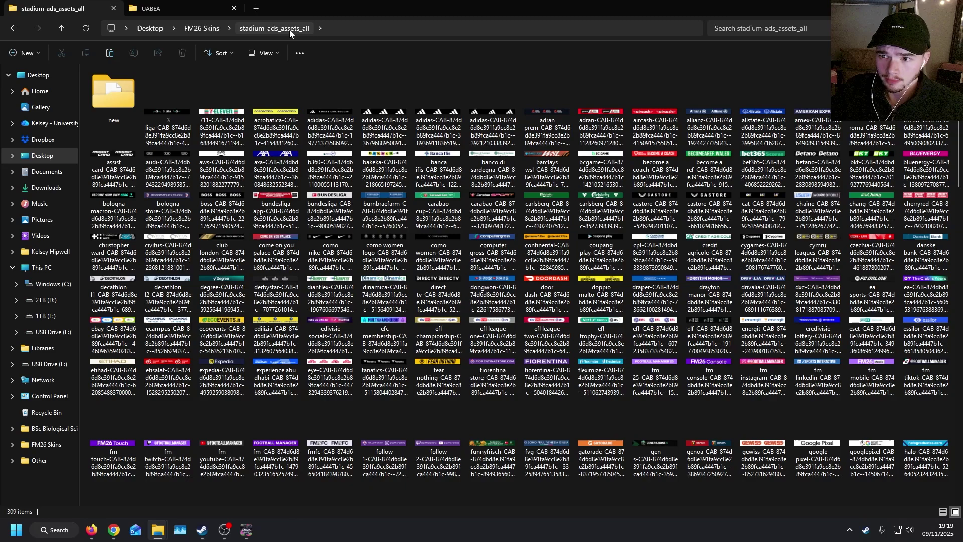
# Open the new subfolder of stadium-ads_assets_all and preview the replacement fm twitch and fm advertising board images.
pyautogui.doubleClick(114, 93)
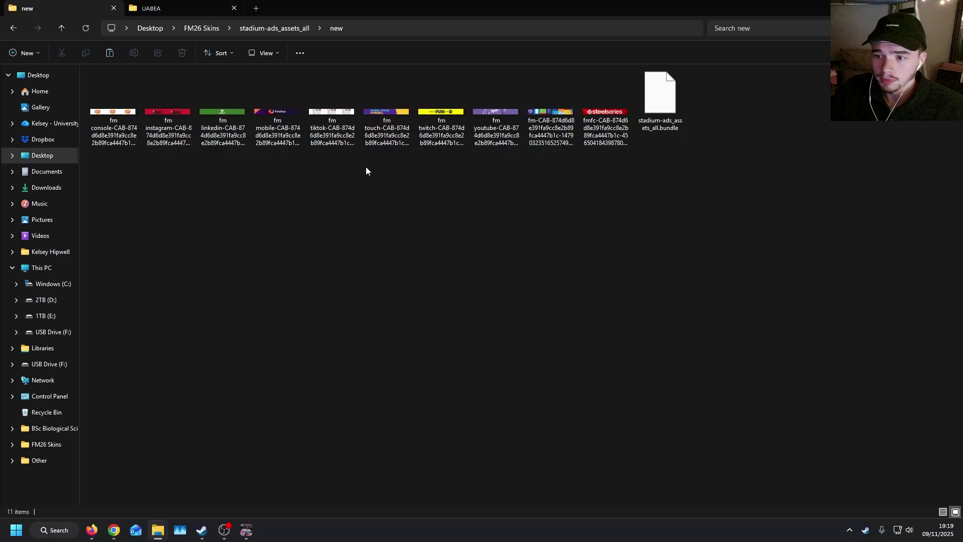
pyautogui.doubleClick(439, 134)
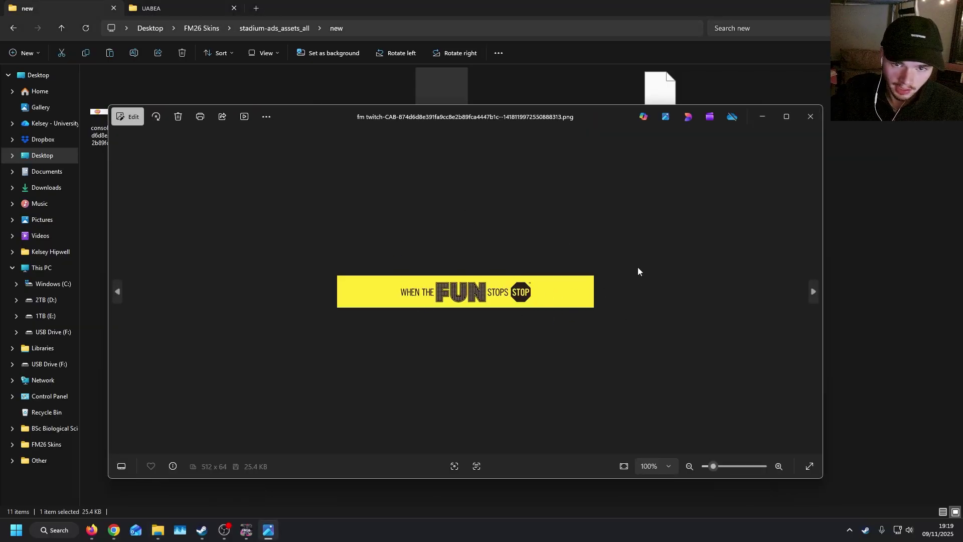
pyautogui.click(810, 118)
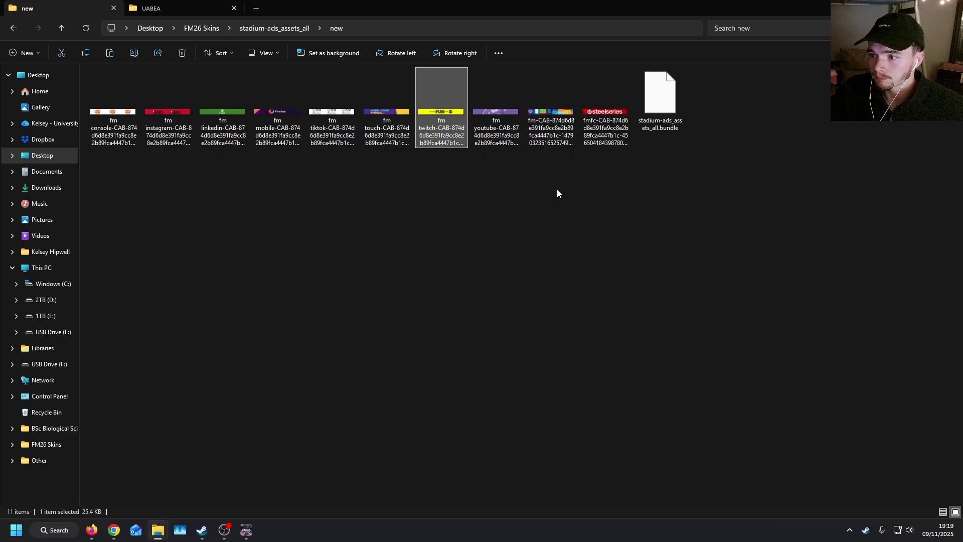
pyautogui.doubleClick(552, 133)
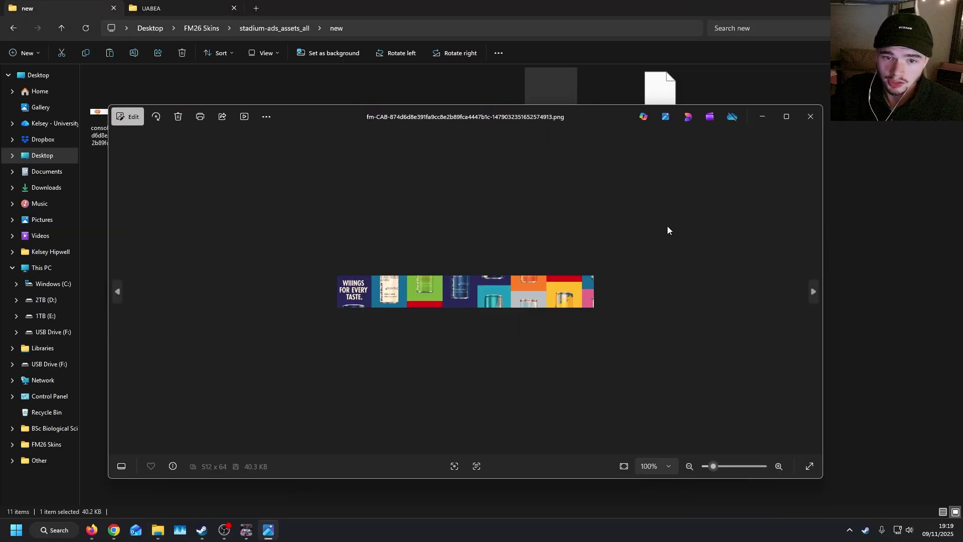
pyautogui.press('Escape')
# Search the game's StandaloneWindows64 folder for "stadium" and select the counterpart of the edited stadium-ads_assets_all.bundle.
pyautogui.click(669, 117)
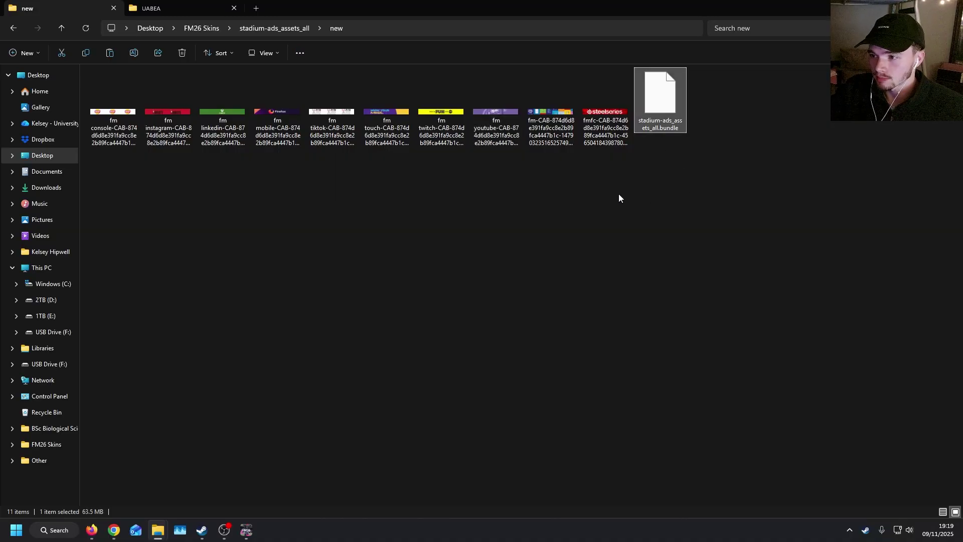
pyautogui.hotkey('alt', 'Tab')
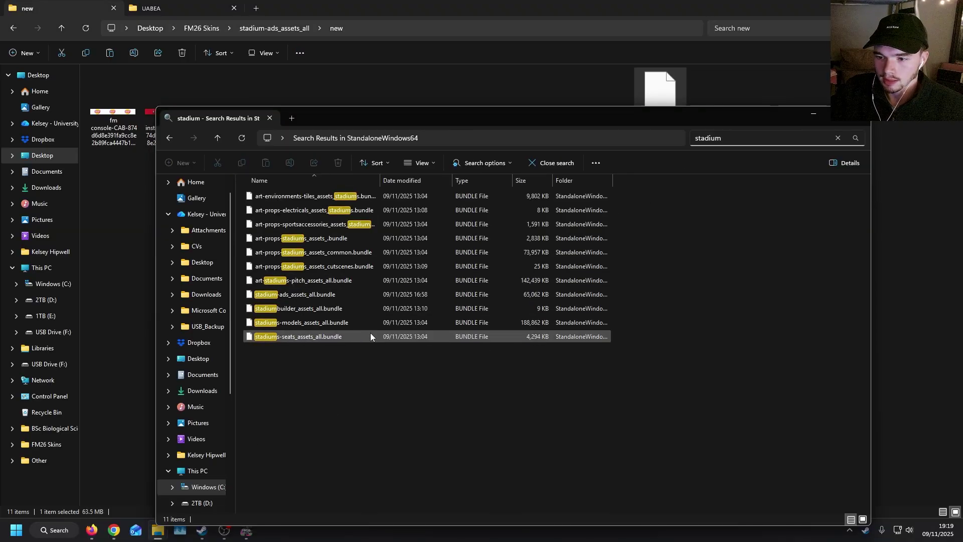
pyautogui.click(332, 294)
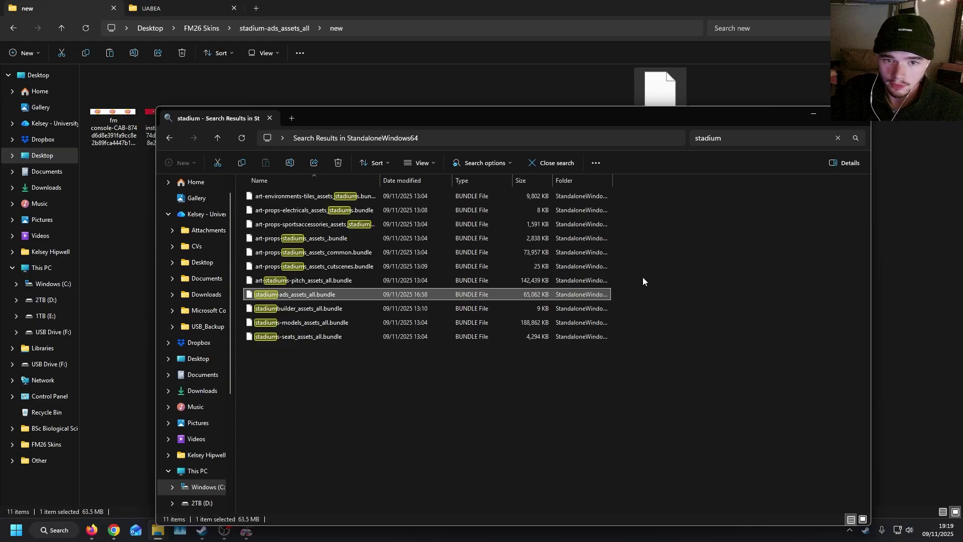
# Switch to Football Manager 26 and check the customised news graphics in the portal's news carousel and on the News Site homepage.
pyautogui.click(867, 121)
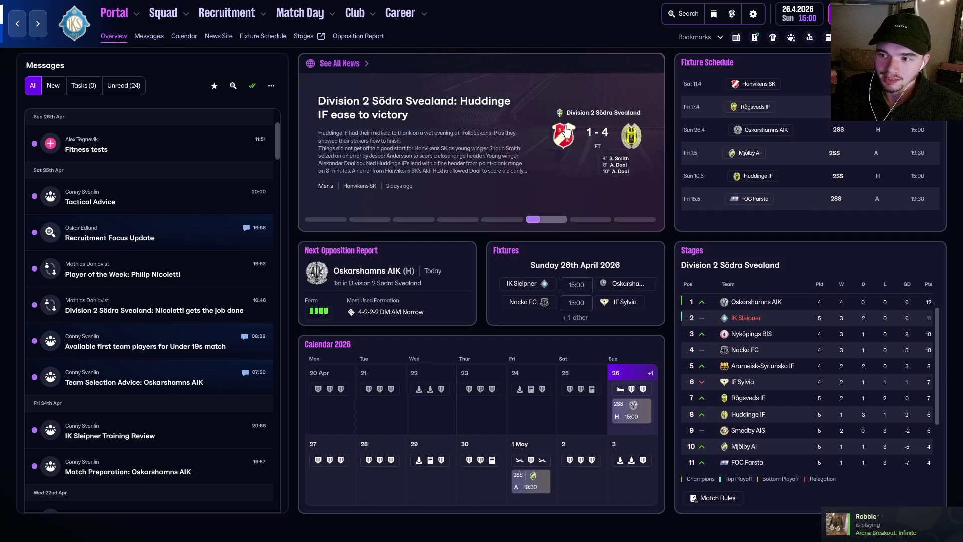
pyautogui.click(591, 219)
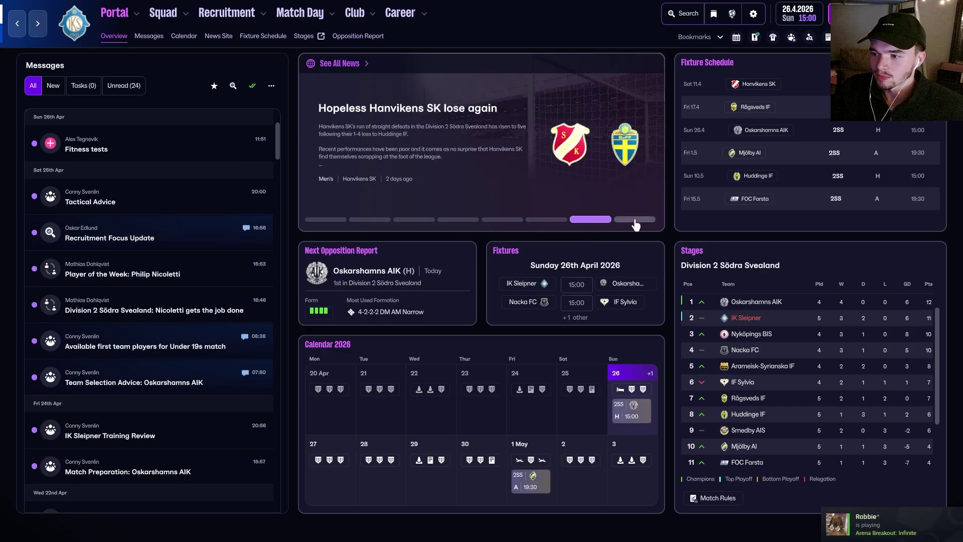
pyautogui.click(634, 219)
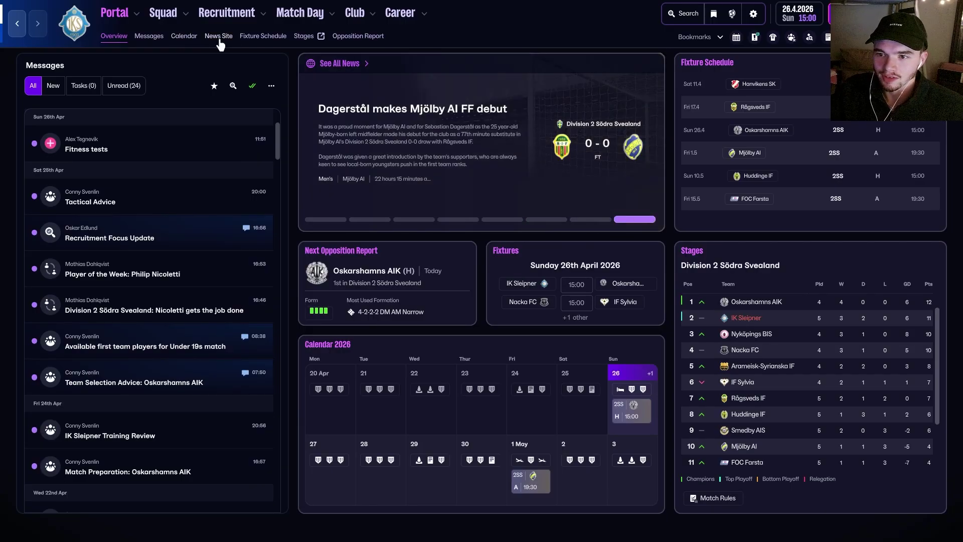
pyautogui.click(219, 37)
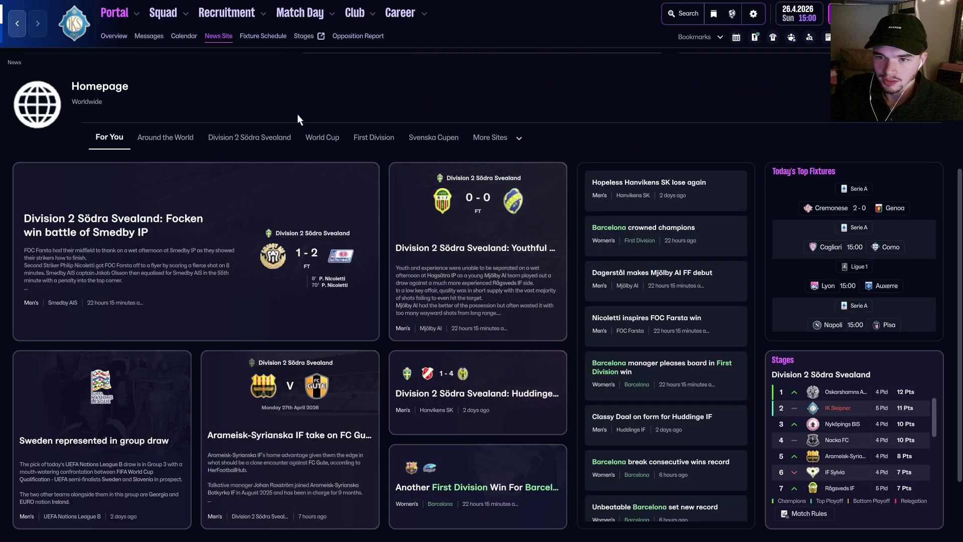
pyautogui.click(108, 39)
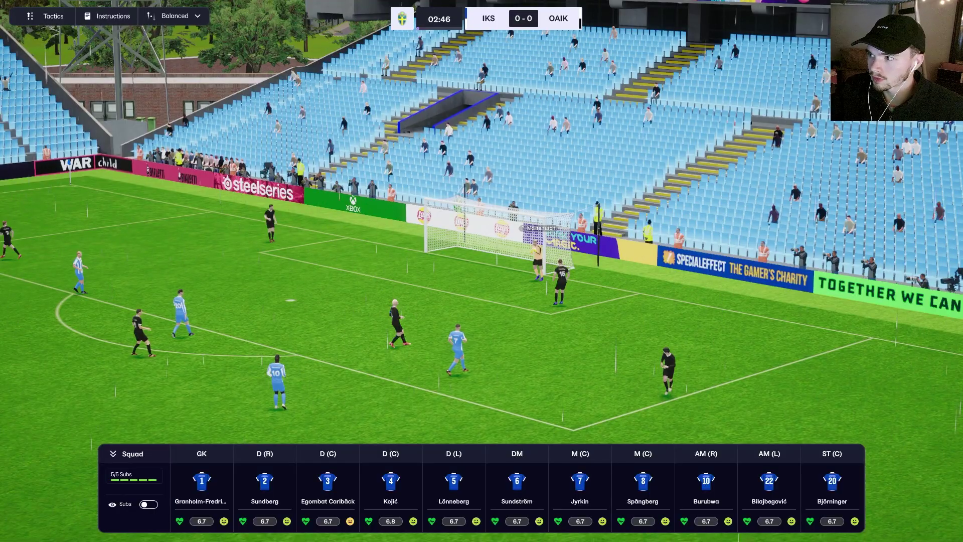
# Examine the pitchside advertising boards during the match, and switch from the game to the Steam library.
pyautogui.press('space')
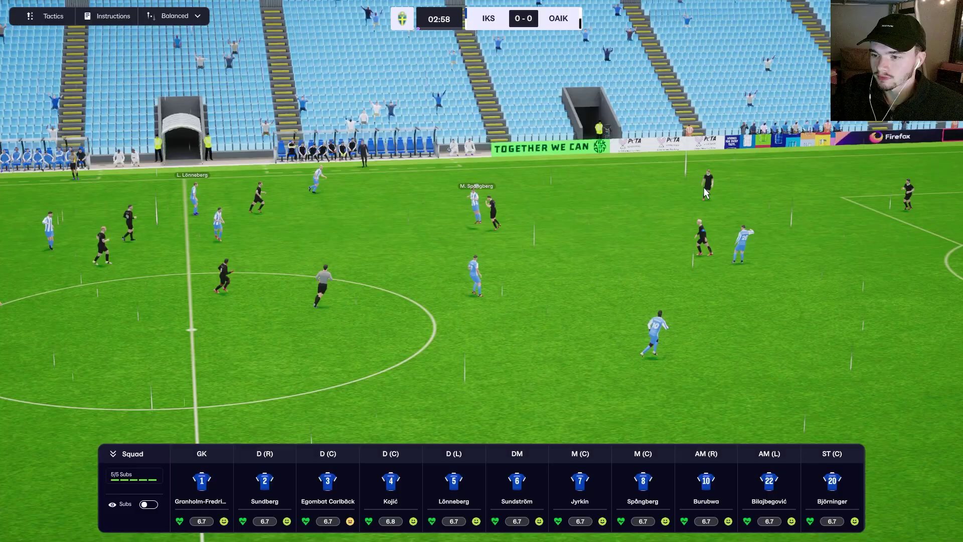
pyautogui.hotkey('alt', 'Tab')
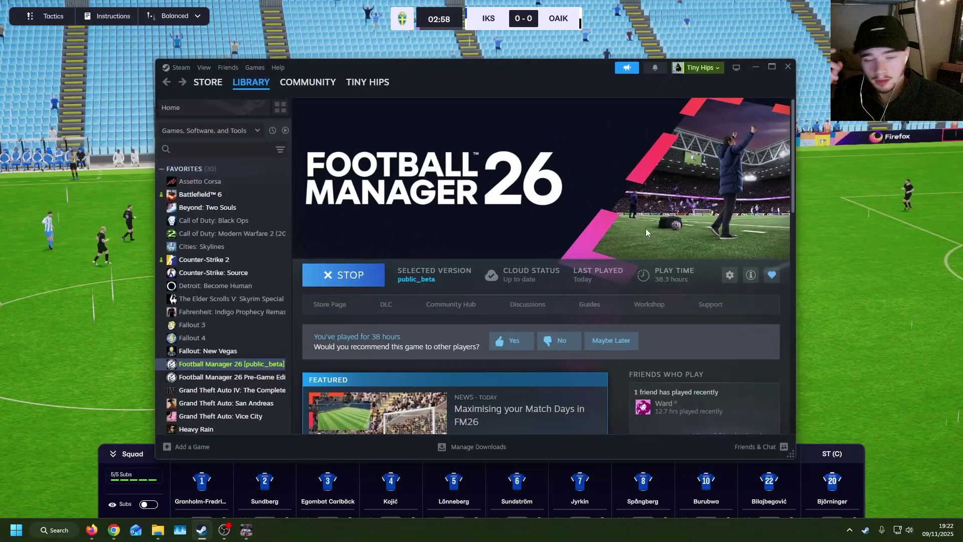